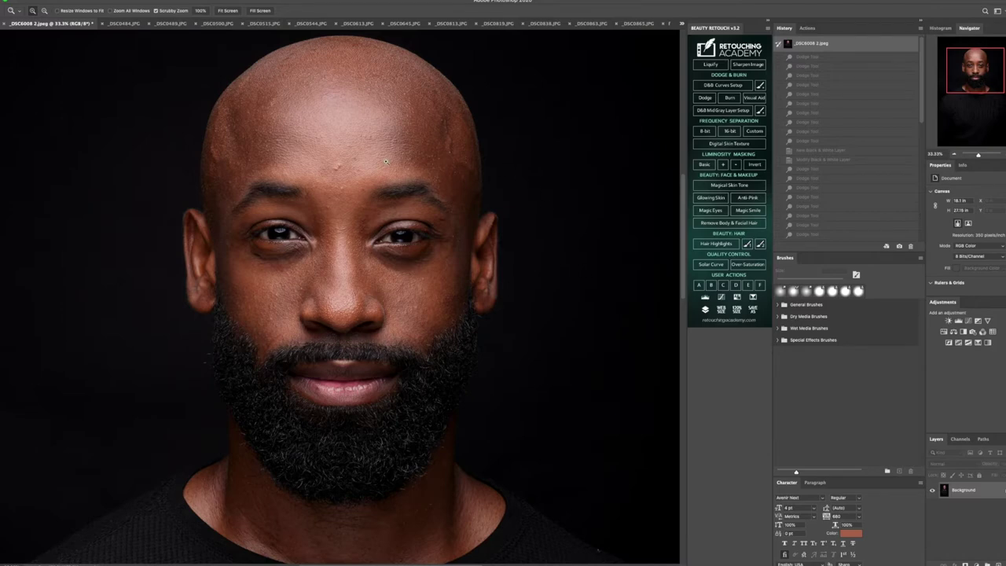
- Examine the skin on the forehead, face and beard area up close for blemishes
{"action": "left_click", "coordinate": [332, 105]}
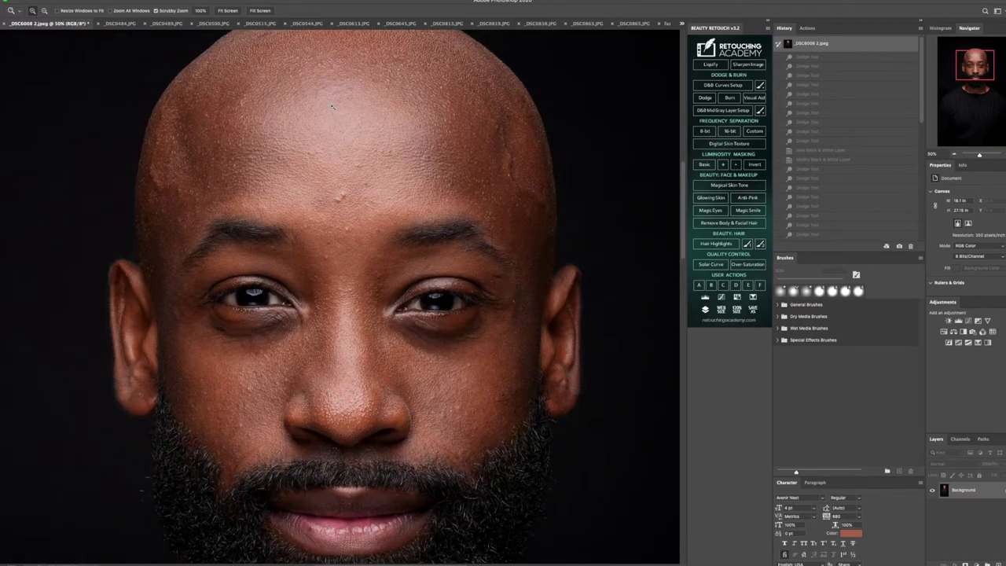
{"action": "scroll", "coordinate": [332, 106], "scroll_direction": "down", "scroll_amount": 1}
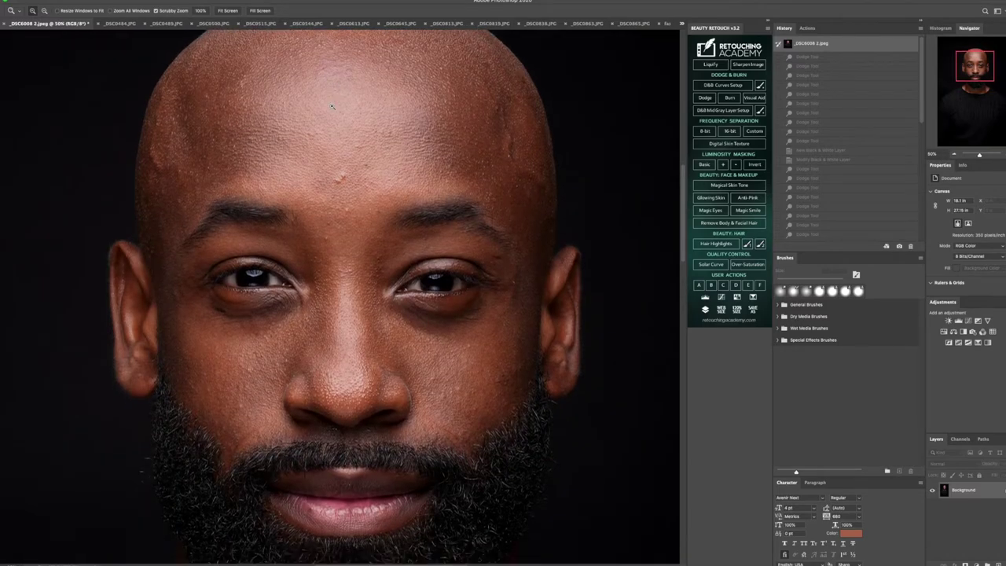
{"action": "scroll", "coordinate": [331, 105], "scroll_direction": "down", "scroll_amount": 1}
{"action": "scroll", "coordinate": [326, 104], "scroll_direction": "up", "scroll_amount": 2}
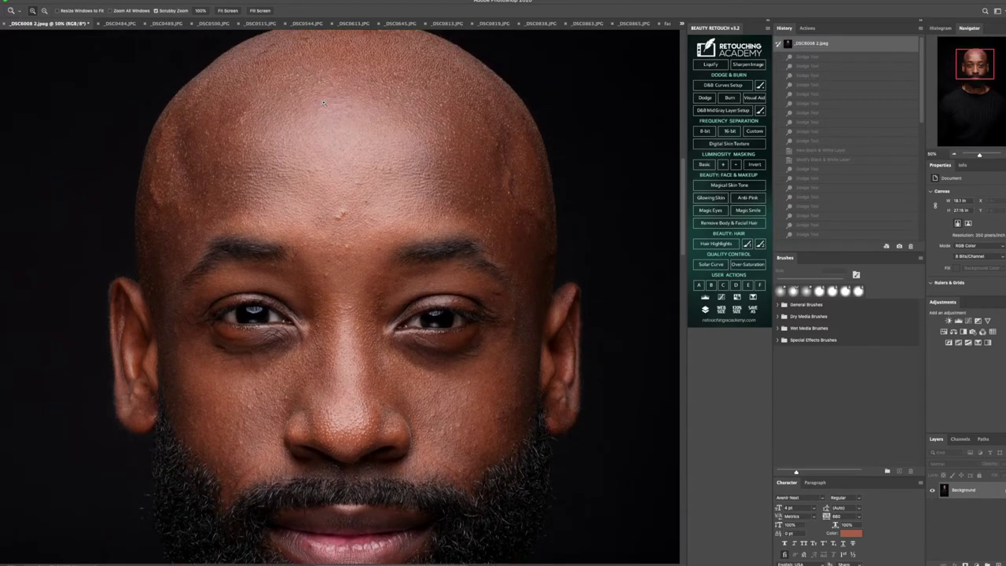
{"action": "scroll", "coordinate": [323, 103], "scroll_direction": "up", "scroll_amount": 5}
{"action": "scroll", "coordinate": [322, 103], "scroll_direction": "down", "scroll_amount": 6}
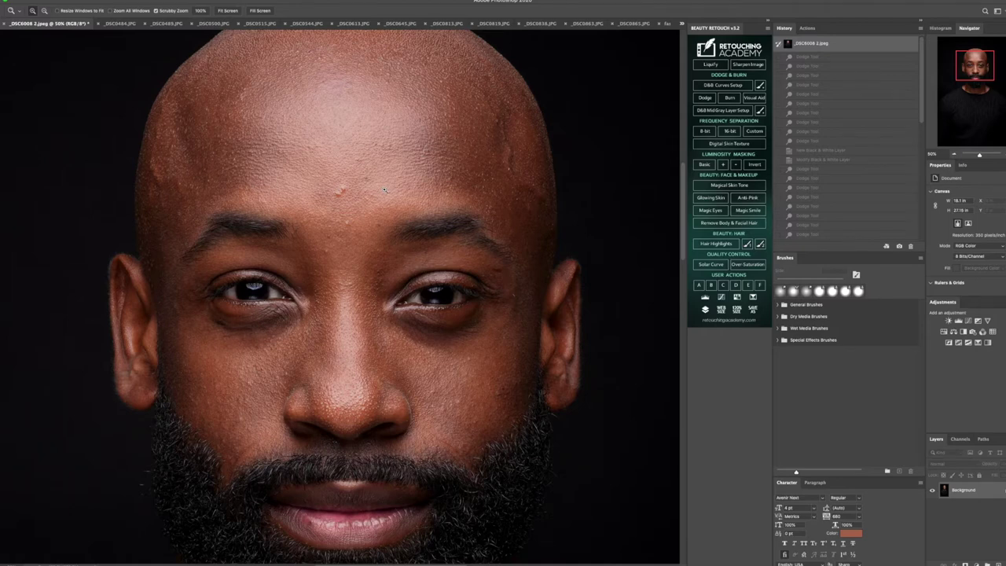
{"action": "scroll", "coordinate": [384, 189], "scroll_direction": "down", "scroll_amount": 1}
{"action": "scroll", "coordinate": [386, 189], "scroll_direction": "up", "scroll_amount": 3}
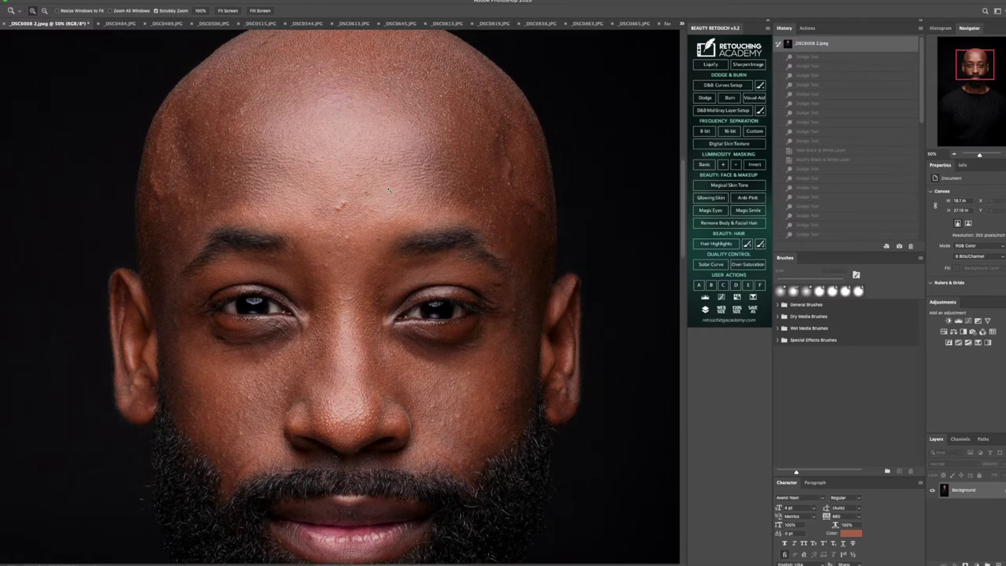
{"action": "scroll", "coordinate": [378, 191], "scroll_direction": "down", "scroll_amount": 2}
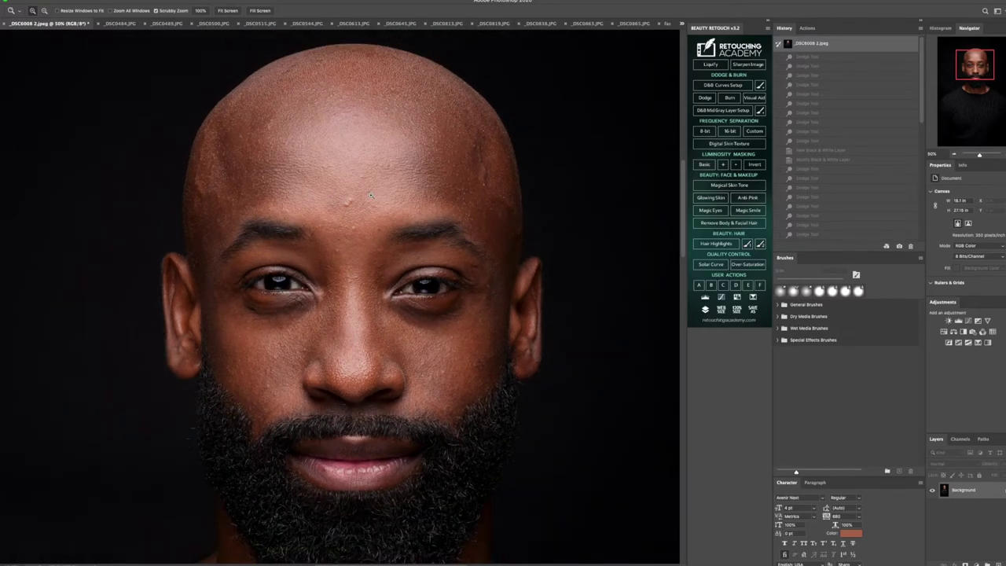
{"action": "scroll", "coordinate": [370, 195], "scroll_direction": "down", "scroll_amount": 1}
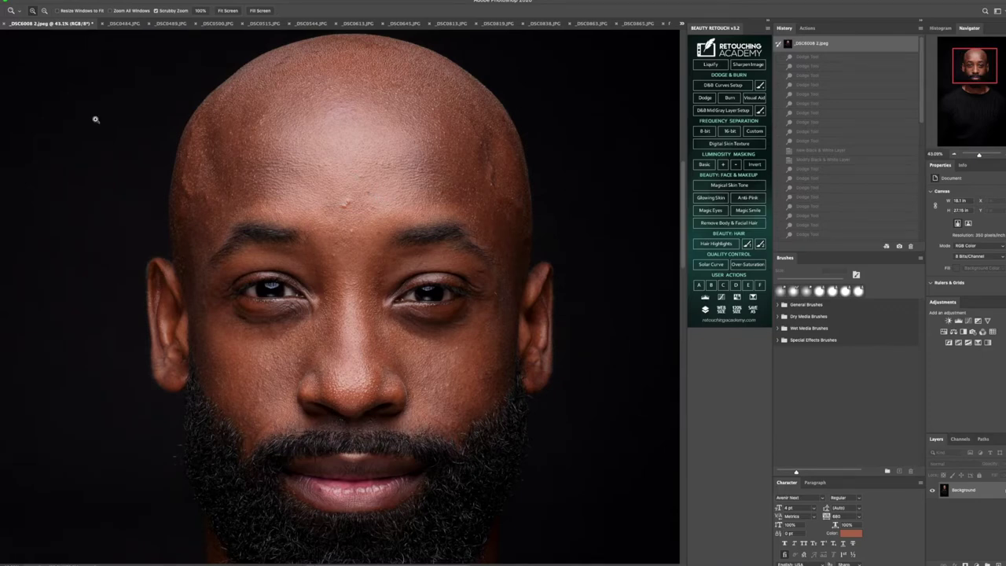
- Remove the blemishes on the central forehead and between the eyebrows with the Spot Healing Brush
{"action": "left_click", "coordinate": [7, 100]}
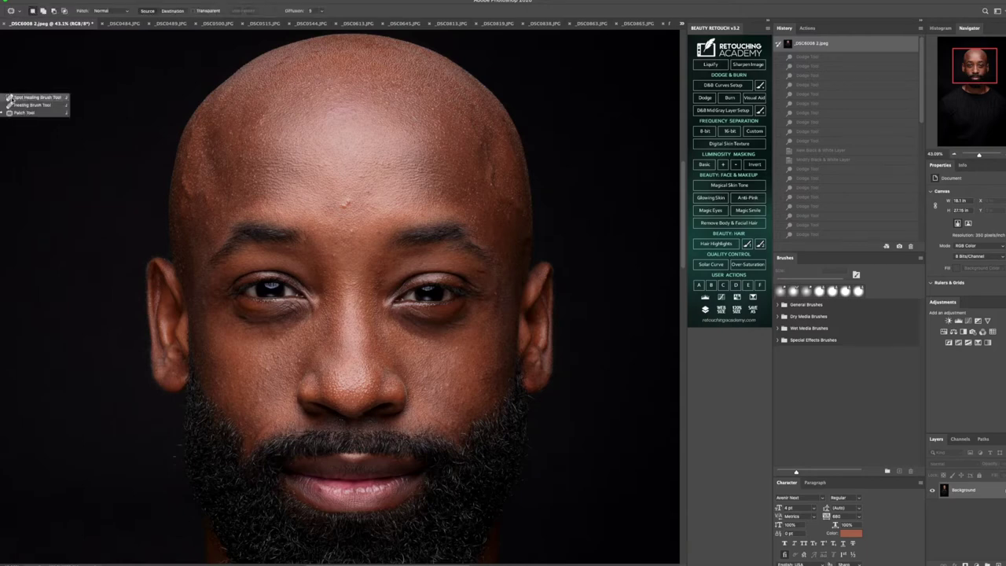
{"action": "left_click", "coordinate": [11, 98]}
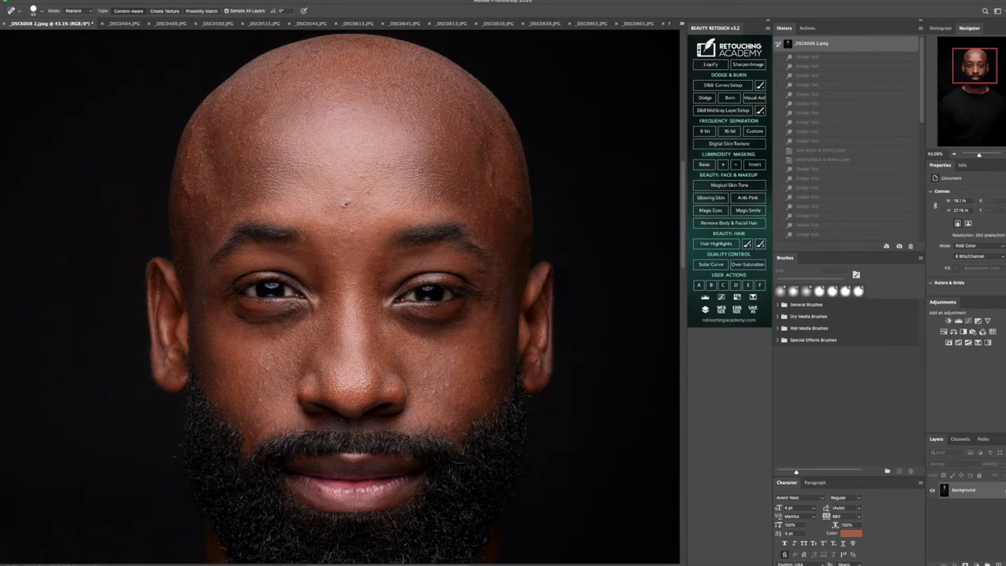
{"action": "left_click", "coordinate": [343, 206]}
{"action": "left_click", "coordinate": [349, 203]}
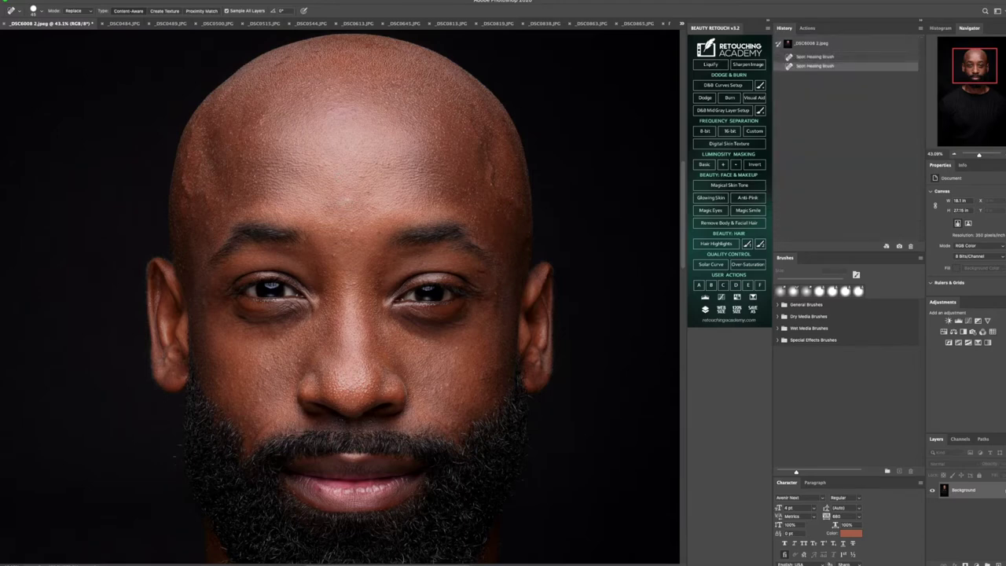
{"action": "left_click", "coordinate": [353, 228]}
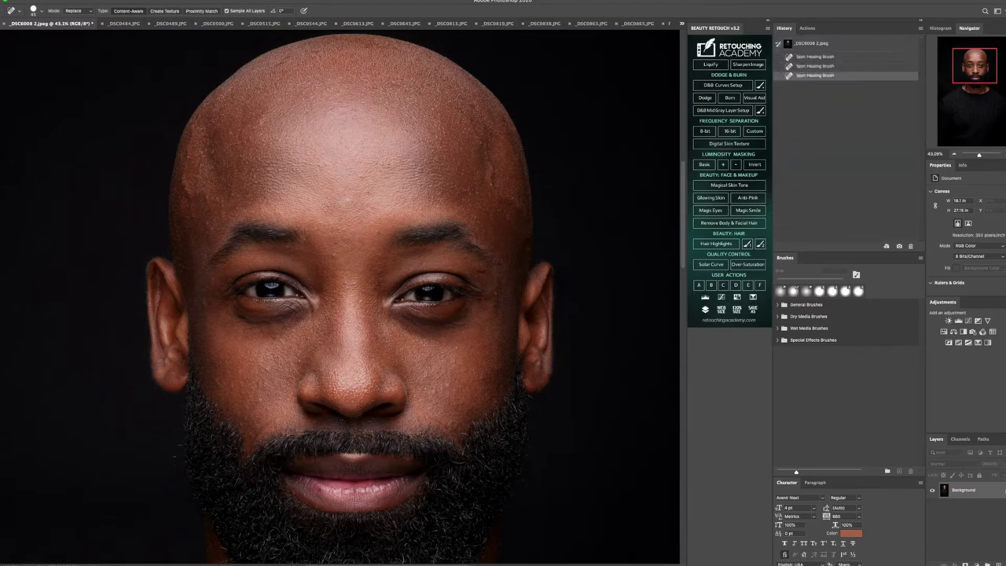
{"action": "left_click", "coordinate": [335, 245]}
{"action": "left_click", "coordinate": [337, 239]}
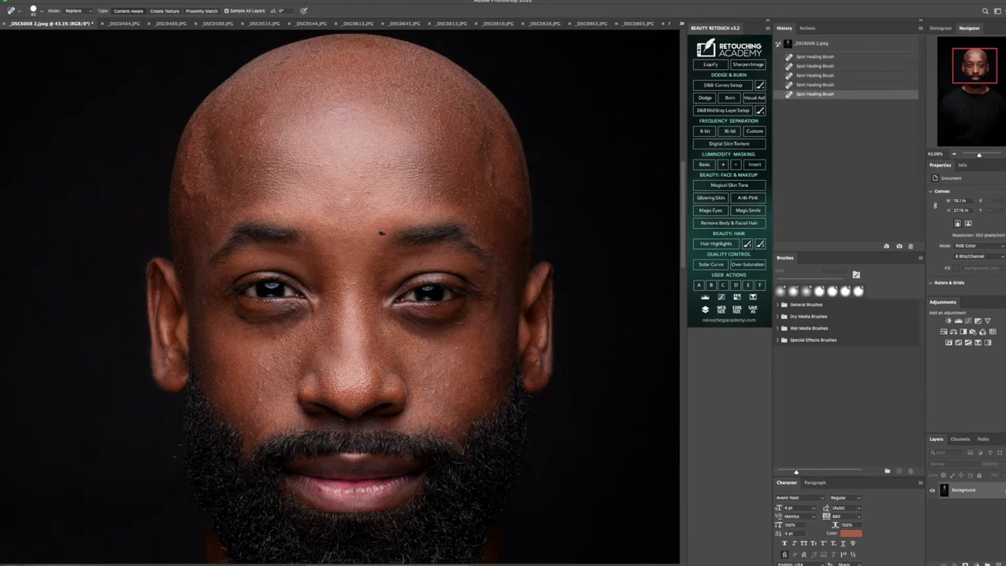
{"action": "left_click", "coordinate": [382, 234]}
{"action": "left_click", "coordinate": [359, 176]}
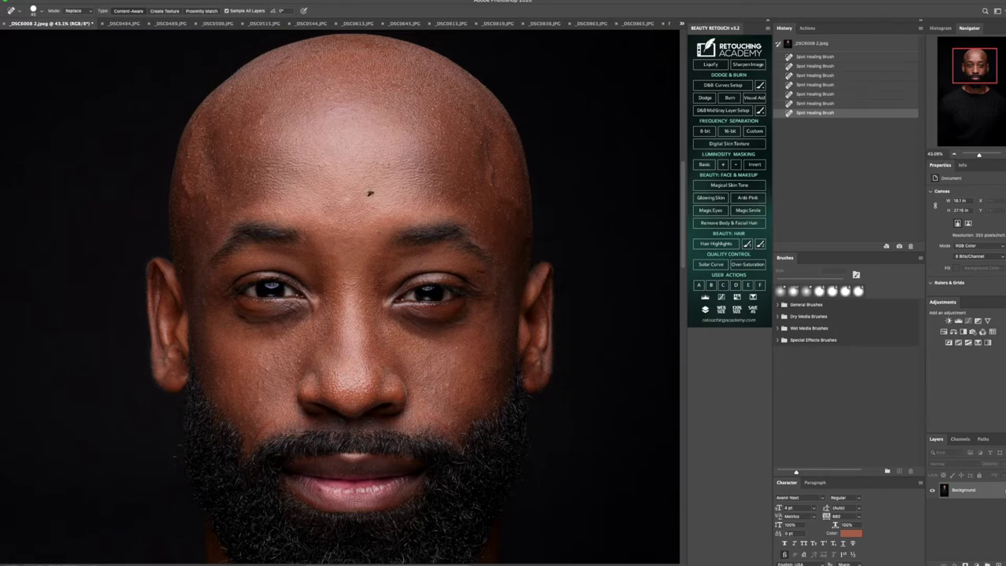
{"action": "left_click", "coordinate": [370, 193]}
{"action": "left_click", "coordinate": [377, 234]}
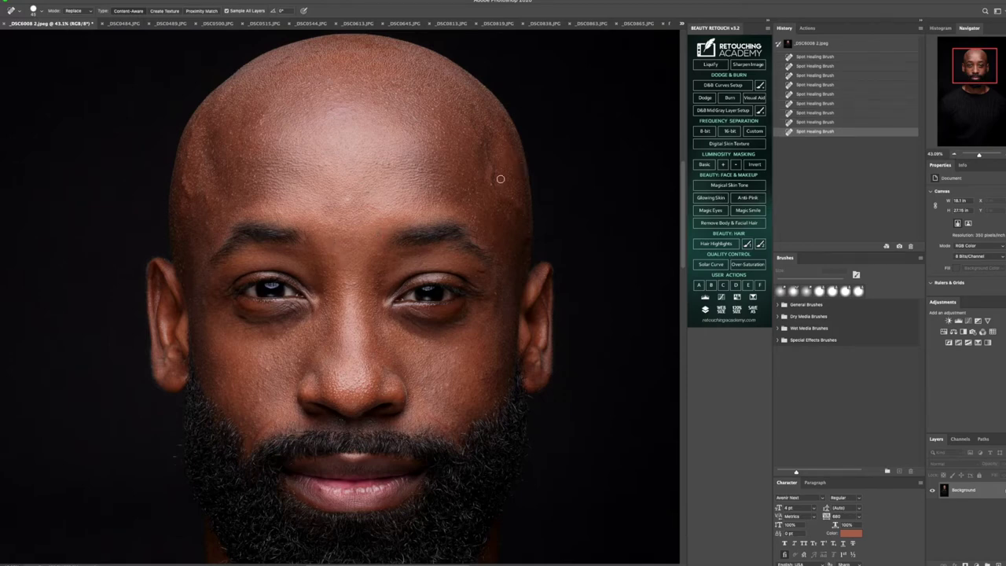
- Spot-heal the blemishes on the image-right temple and beside the outer corner of that eye
{"action": "left_click", "coordinate": [491, 184]}
{"action": "left_click", "coordinate": [526, 206]}
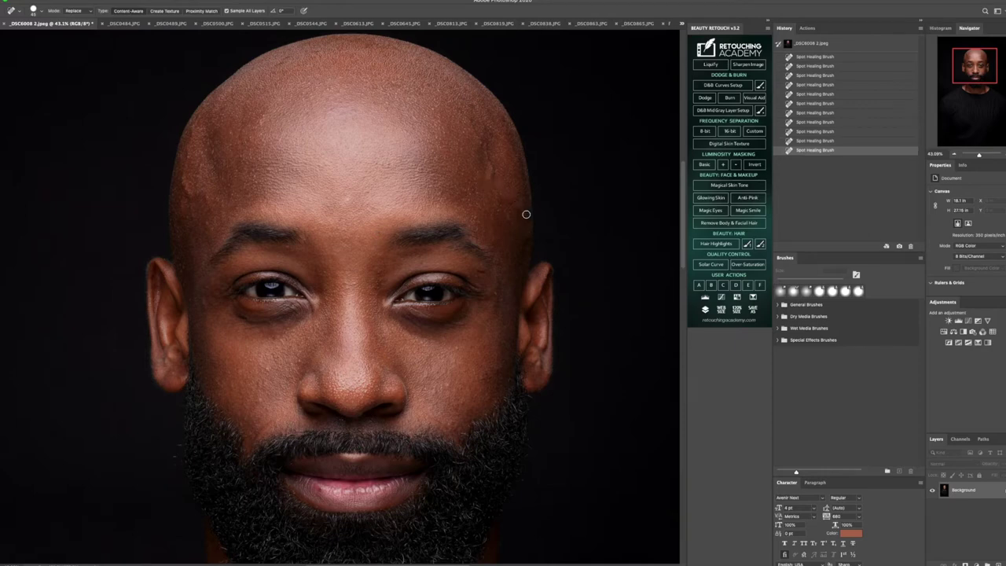
{"action": "left_click", "coordinate": [526, 218]}
{"action": "left_click", "coordinate": [496, 294]}
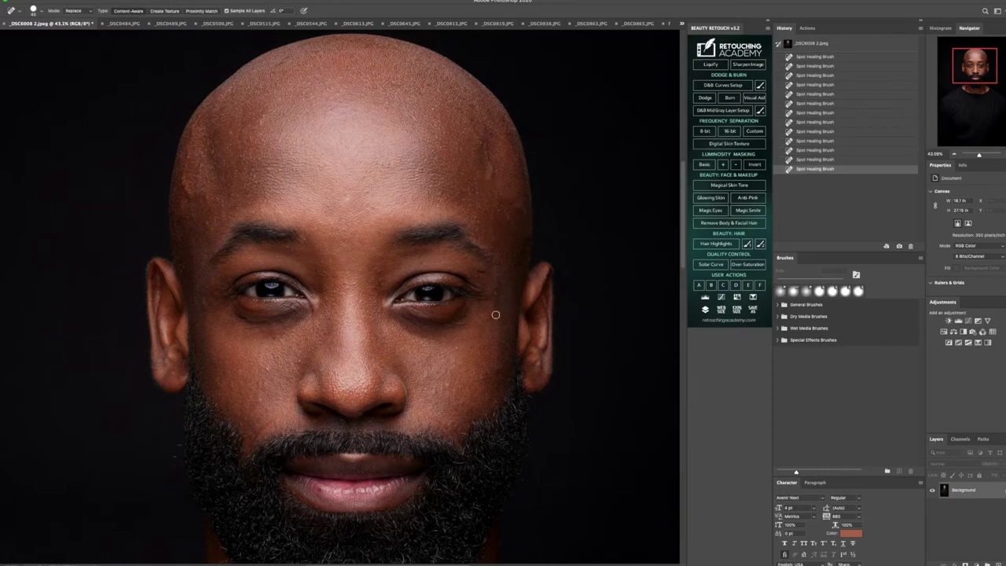
- Spot-heal the marks across the image-right cheek, including the crease between the nose and the beard
{"action": "left_click", "coordinate": [458, 346]}
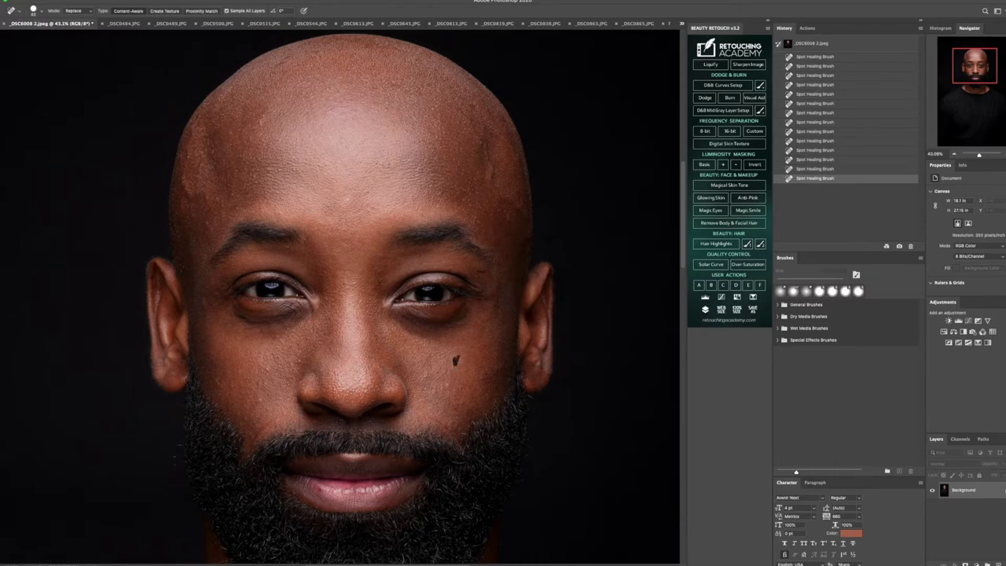
{"action": "left_click", "coordinate": [456, 360]}
{"action": "left_click", "coordinate": [487, 373]}
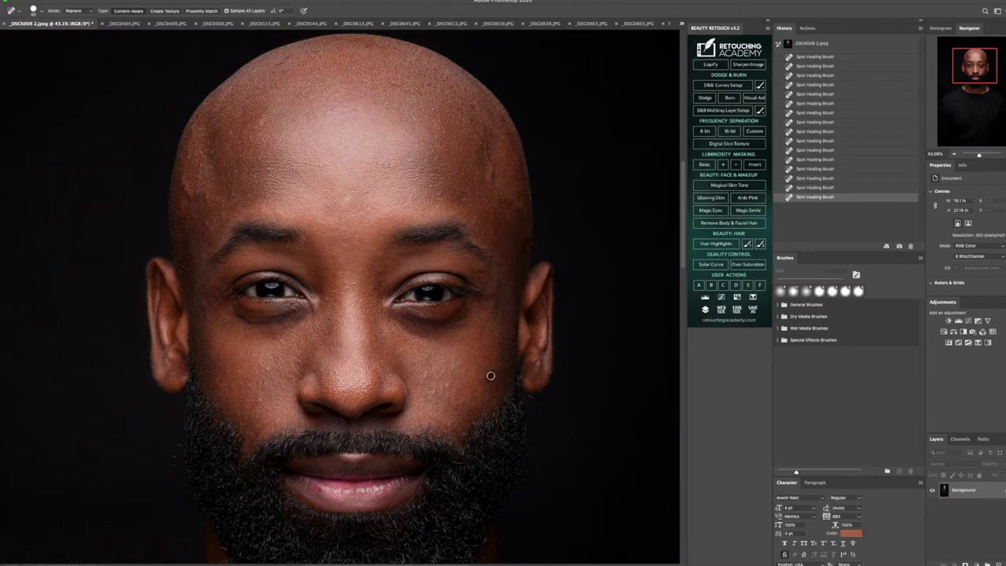
{"action": "left_click", "coordinate": [489, 375]}
{"action": "left_click", "coordinate": [483, 376]}
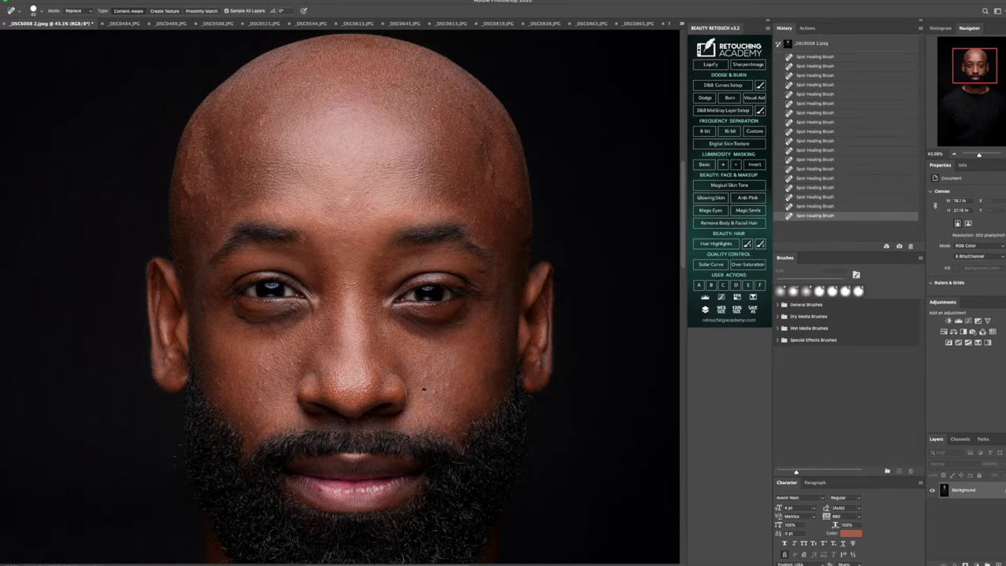
{"action": "left_click", "coordinate": [425, 386]}
{"action": "left_click", "coordinate": [425, 374]}
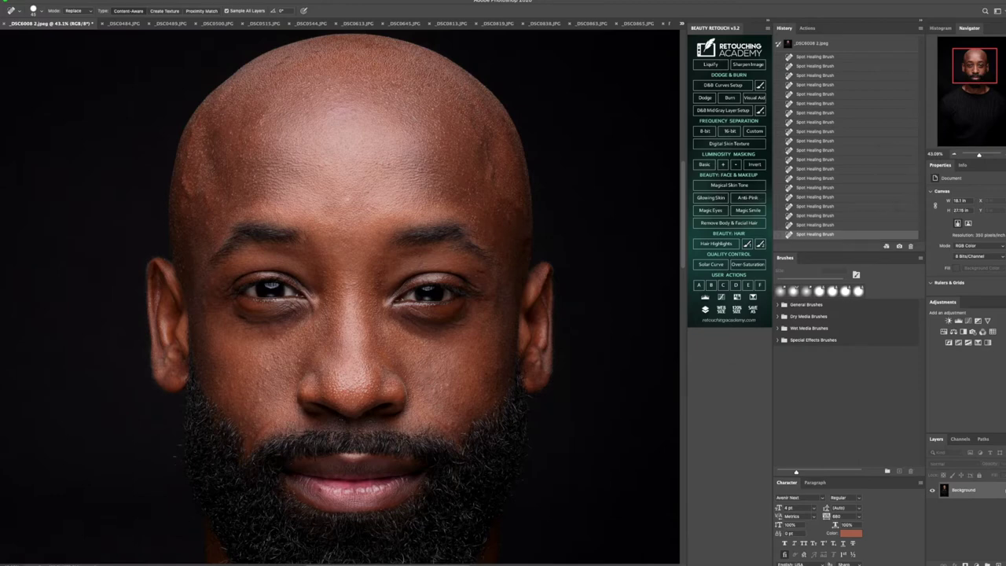
{"action": "left_click", "coordinate": [440, 379]}
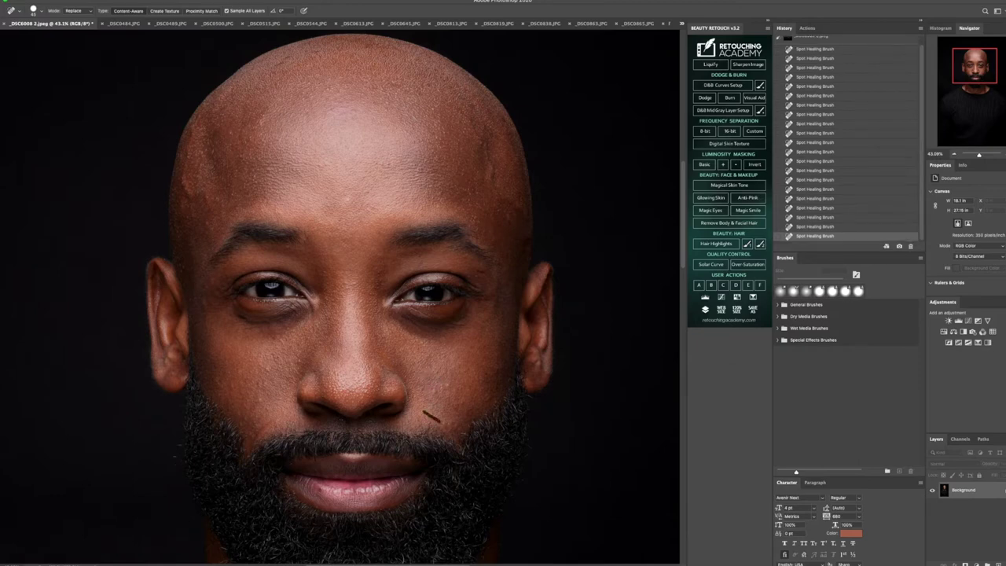
{"action": "left_click_drag", "start_coordinate": [424, 412], "coordinate": [442, 425]}
- Spot-heal the marks along the image-left mustache edge and just beneath the nose
{"action": "left_click", "coordinate": [272, 423]}
{"action": "mouse_move", "coordinate": [272, 422]}
{"action": "left_mouse_down"}
{"action": "mouse_move", "coordinate": [255, 448]}
{"action": "mouse_move", "coordinate": [269, 411]}
{"action": "left_mouse_up"}
{"action": "left_click_drag", "start_coordinate": [254, 445], "coordinate": [279, 412]}
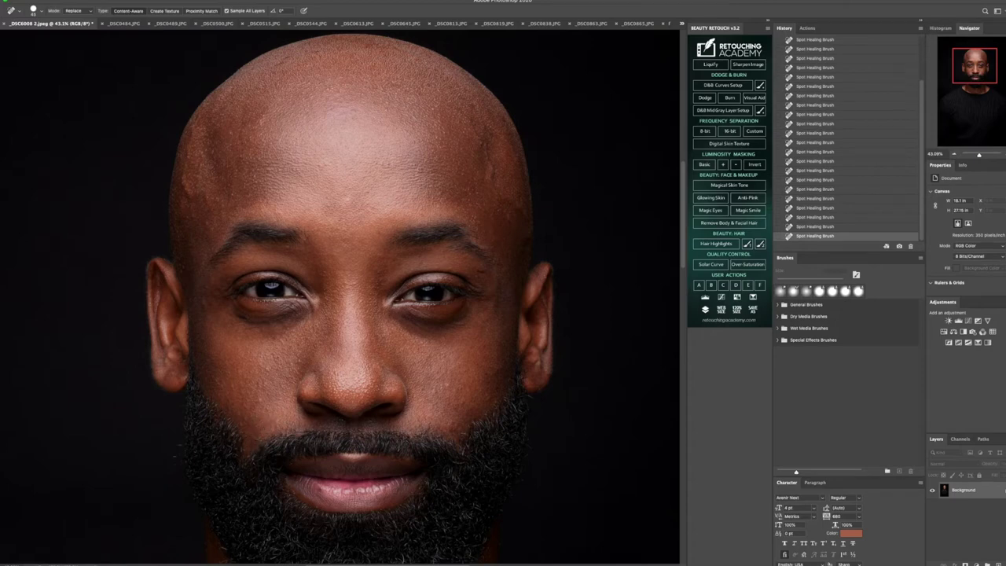
{"action": "left_click", "coordinate": [337, 423]}
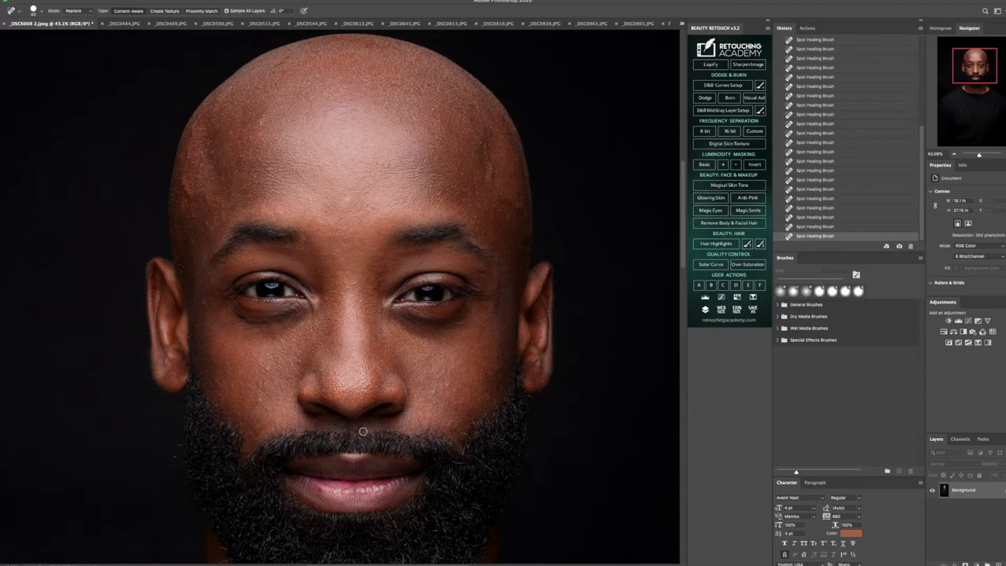
- Spot-heal the small marks on the image-left cheek between the eye and the nostril
{"action": "left_click", "coordinate": [274, 338]}
{"action": "left_click", "coordinate": [286, 340]}
{"action": "left_click", "coordinate": [269, 369]}
{"action": "left_click", "coordinate": [300, 360]}
- Clean up the stray marks around both eyebrows and along the upper beard edges with the Spot Healing Brush
{"action": "left_click_drag", "start_coordinate": [305, 231], "coordinate": [311, 224]}
{"action": "left_click", "coordinate": [474, 234]}
{"action": "left_click_drag", "start_coordinate": [254, 432], "coordinate": [268, 416]}
{"action": "left_click_drag", "start_coordinate": [476, 427], "coordinate": [460, 434]}
- Spot-heal the remaining marks on both temples, the image-left forehead and the lower lip
{"action": "left_click_drag", "start_coordinate": [487, 144], "coordinate": [493, 183]}
{"action": "left_click_drag", "start_coordinate": [481, 149], "coordinate": [471, 123]}
{"action": "left_click", "coordinate": [320, 488]}
{"action": "left_click", "coordinate": [236, 135]}
{"action": "left_click", "coordinate": [262, 123]}
{"action": "left_click", "coordinate": [271, 172]}
{"action": "left_click_drag", "start_coordinate": [187, 200], "coordinate": [191, 157]}
- Spot-heal the remaining marks on both cheeks and beneath the image-left eye
{"action": "left_click", "coordinate": [447, 386]}
{"action": "left_click", "coordinate": [435, 389]}
{"action": "left_click_drag", "start_coordinate": [490, 373], "coordinate": [476, 395]}
{"action": "left_click", "coordinate": [241, 317]}
{"action": "left_click", "coordinate": [287, 329]}
{"action": "left_click_drag", "start_coordinate": [259, 397], "coordinate": [264, 406]}
{"action": "left_click_drag", "start_coordinate": [276, 354], "coordinate": [281, 362]}
{"action": "left_click_drag", "start_coordinate": [234, 386], "coordinate": [231, 369]}
- Spot-heal the stray marks along the image-left side of the beard
{"action": "scroll", "coordinate": [470, 272], "scroll_direction": "down", "scroll_amount": 5}
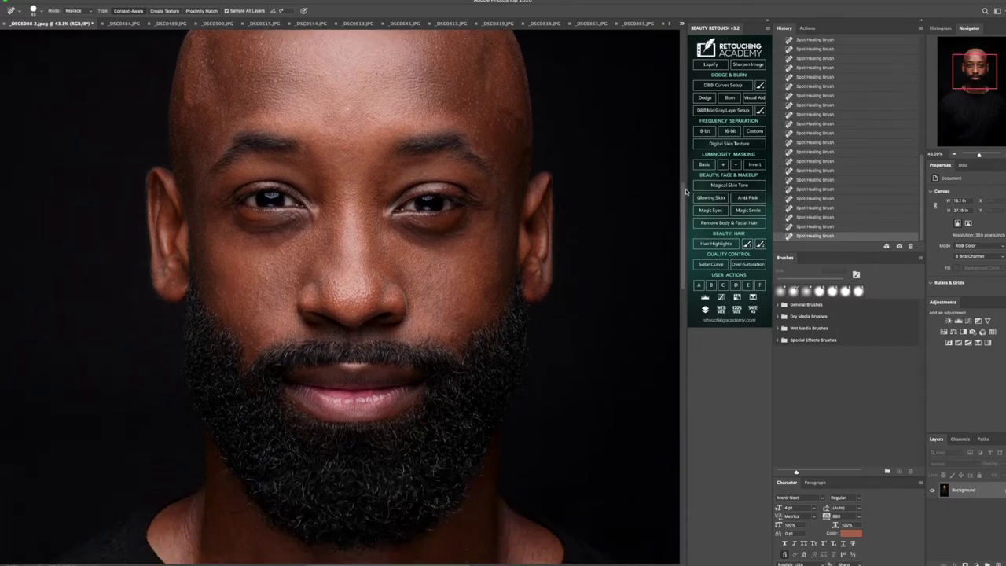
{"action": "left_click_drag", "start_coordinate": [224, 377], "coordinate": [251, 376]}
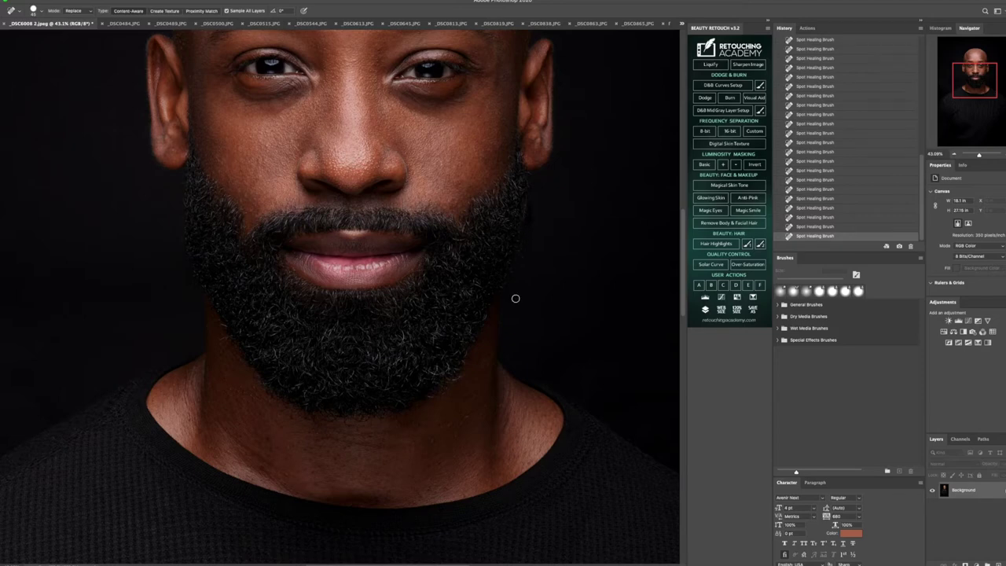
{"action": "left_click", "coordinate": [186, 223]}
- Even out the blotchy areas on the image-left temple and forehead with the Patch tool, clearing each selection
{"action": "scroll", "coordinate": [455, 370], "scroll_direction": "up", "scroll_amount": 8}
{"action": "key", "text": "z"}
{"action": "scroll", "coordinate": [433, 330], "scroll_direction": "down", "scroll_amount": 5}
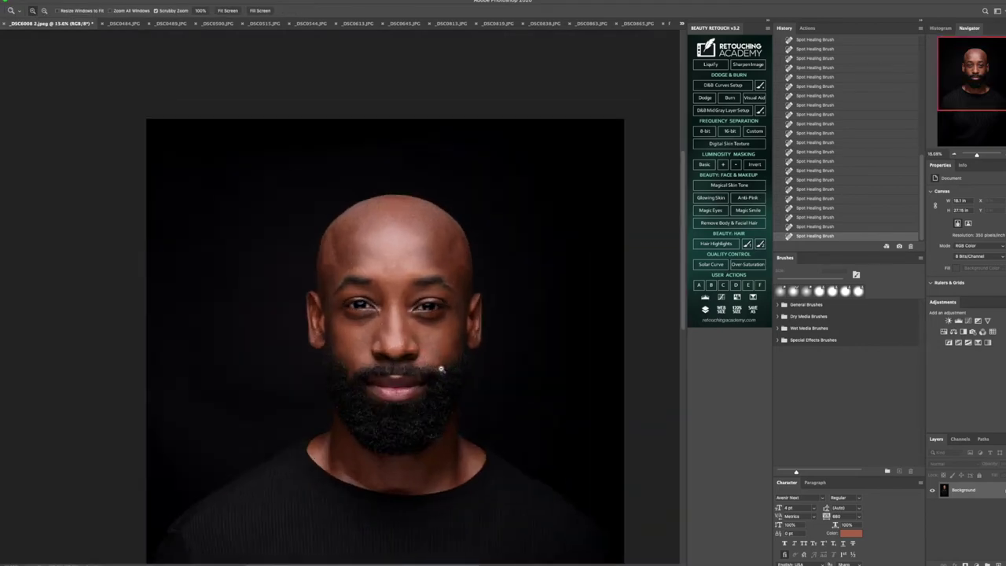
{"action": "scroll", "coordinate": [441, 368], "scroll_direction": "up", "scroll_amount": 3}
{"action": "left_click", "coordinate": [2, 103]}
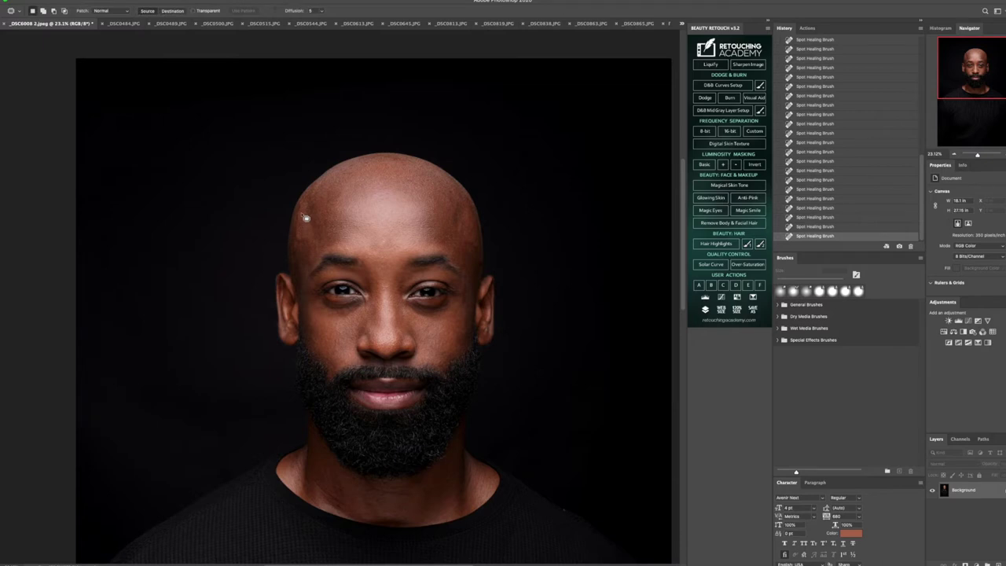
{"action": "mouse_move", "coordinate": [298, 209]}
{"action": "left_mouse_down"}
{"action": "mouse_move", "coordinate": [309, 242]}
{"action": "mouse_move", "coordinate": [297, 237]}
{"action": "mouse_move", "coordinate": [313, 219]}
{"action": "mouse_move", "coordinate": [299, 223]}
{"action": "mouse_move", "coordinate": [305, 248]}
{"action": "left_mouse_up"}
{"action": "key", "text": "ctrl+d"}
{"action": "key", "text": "ctrl+d"}
{"action": "key", "text": "ctrl+d"}
{"action": "key", "text": "ctrl+d"}
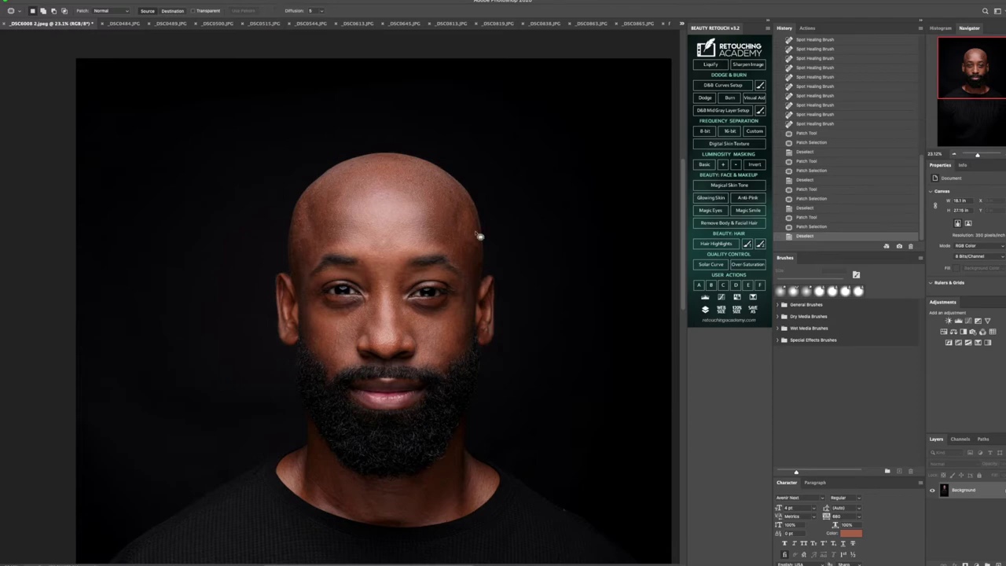
- Patch the uneven skin on the image-right temple and beside that eye, clearing each selection
{"action": "mouse_move", "coordinate": [467, 242]}
{"action": "left_mouse_down"}
{"action": "mouse_move", "coordinate": [478, 258]}
{"action": "mouse_move", "coordinate": [481, 231]}
{"action": "left_mouse_up"}
{"action": "key", "text": "ctrl+d"}
{"action": "mouse_move", "coordinate": [469, 288]}
{"action": "left_mouse_down"}
{"action": "mouse_move", "coordinate": [464, 301]}
{"action": "mouse_move", "coordinate": [475, 288]}
{"action": "left_mouse_up"}
{"action": "key", "text": "ctrl+d"}
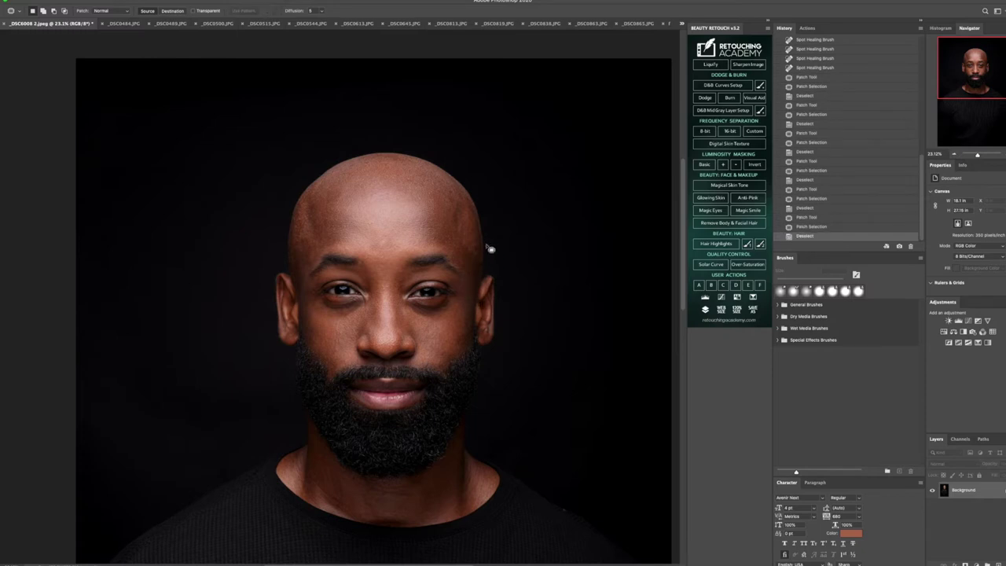
- Patch the uneven areas on the upper image-right temple and on the cheek above the beard
{"action": "mouse_move", "coordinate": [458, 211]}
{"action": "left_mouse_down"}
{"action": "mouse_move", "coordinate": [456, 228]}
{"action": "mouse_move", "coordinate": [459, 216]}
{"action": "mouse_move", "coordinate": [477, 232]}
{"action": "mouse_move", "coordinate": [467, 218]}
{"action": "mouse_move", "coordinate": [478, 259]}
{"action": "mouse_move", "coordinate": [478, 228]}
{"action": "left_mouse_up"}
{"action": "key", "text": "ctrl+d"}
{"action": "key", "text": "ctrl+d"}
{"action": "key", "text": "ctrl+d"}
{"action": "key", "text": "ctrl+d"}
{"action": "left_click_drag", "start_coordinate": [446, 364], "coordinate": [455, 353]}
{"action": "key", "text": "ctrl+d"}
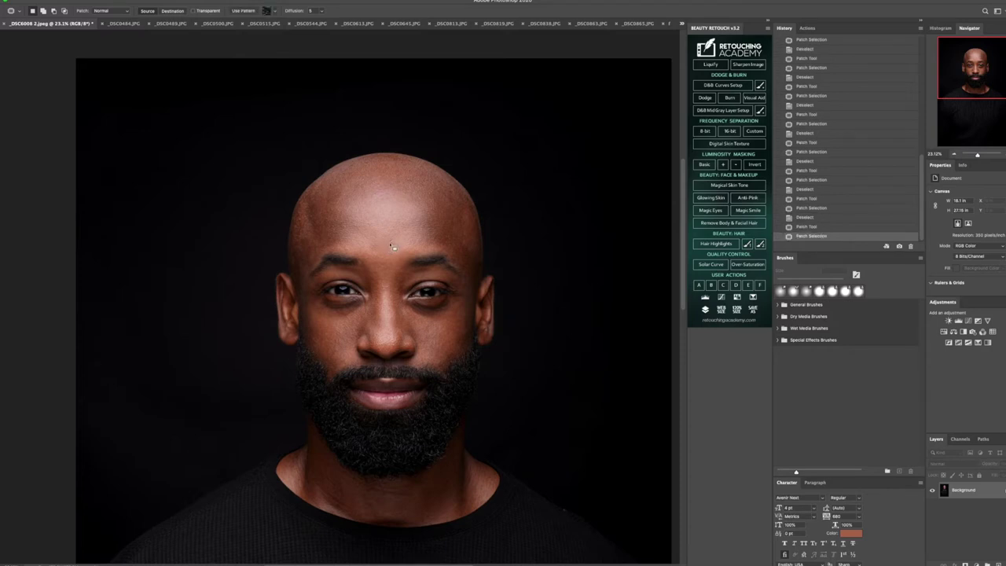
- Compare the retouched portrait with its earlier state in the history, and return to the latest state
{"action": "scroll", "coordinate": [828, 142], "scroll_direction": "up", "scroll_amount": 15}
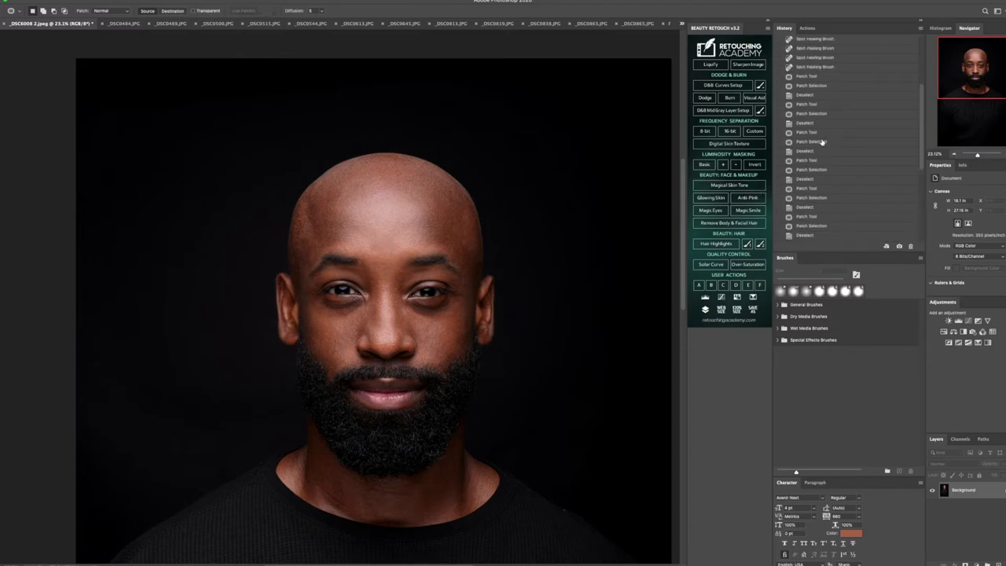
{"action": "left_click", "coordinate": [841, 44]}
{"action": "scroll", "coordinate": [837, 129], "scroll_direction": "down", "scroll_amount": 10}
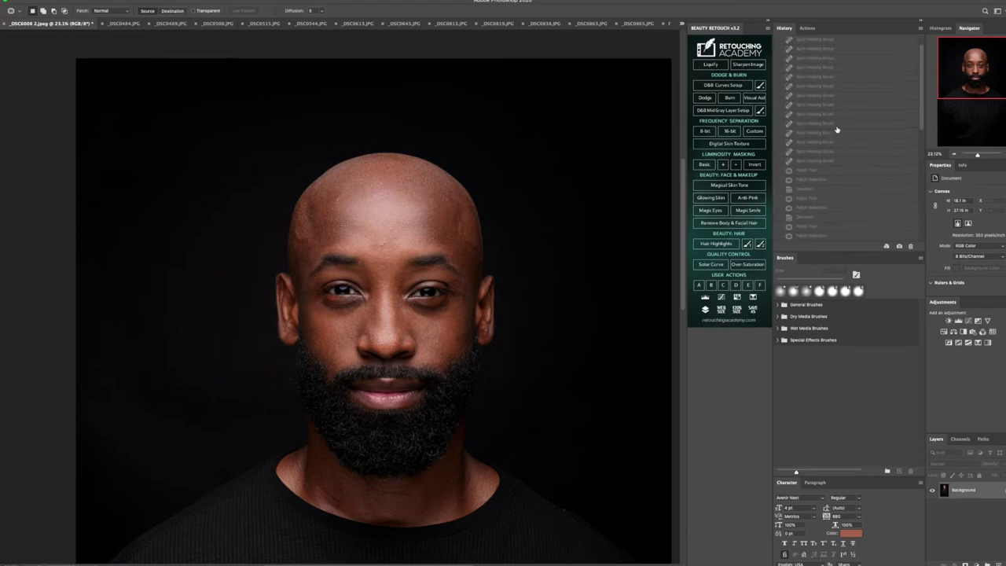
{"action": "left_click", "coordinate": [822, 236]}
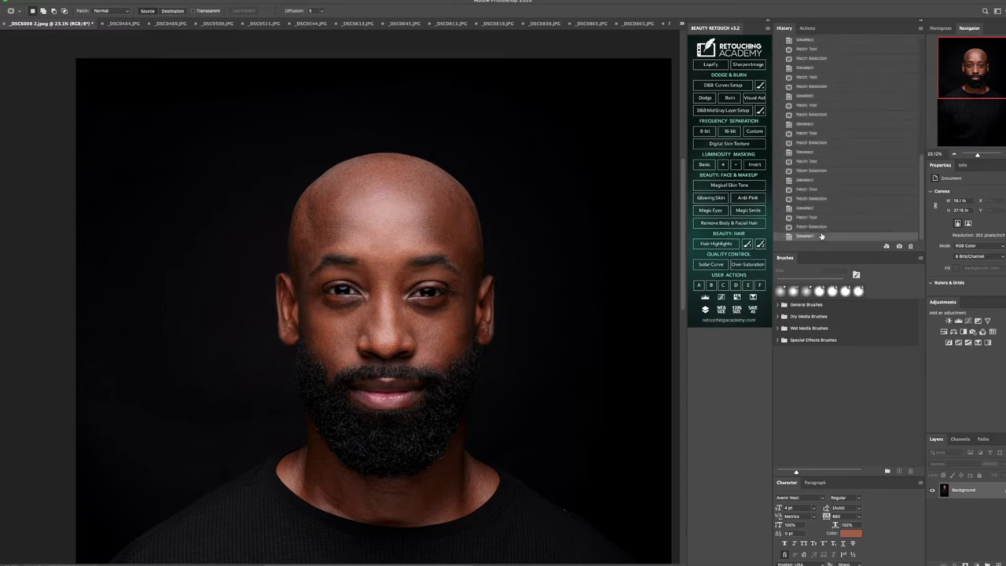
- Patch out the speck on the image-right shoulder of the black shirt and clear the selection
{"action": "scroll", "coordinate": [503, 444], "scroll_direction": "down", "scroll_amount": 1}
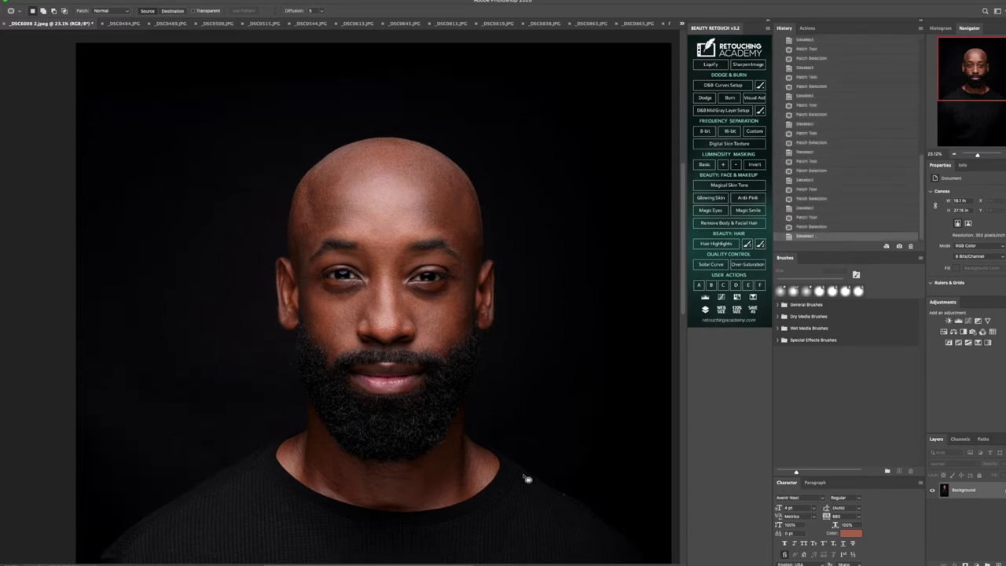
{"action": "left_click_drag", "start_coordinate": [564, 496], "coordinate": [638, 514]}
{"action": "key", "text": "ctrl+d"}
- Run the Advance Frequency Separation action from the PM Frequency Separation set, accepting a Gaussian Blur radius of 14.0 pixels
{"action": "left_click", "coordinate": [810, 29]}
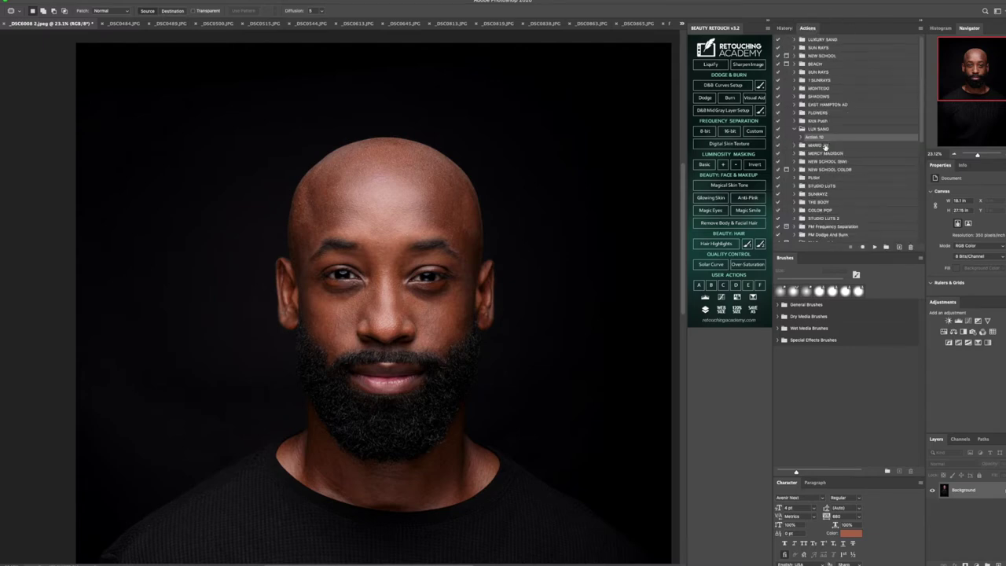
{"action": "scroll", "coordinate": [820, 146], "scroll_direction": "down", "scroll_amount": 4}
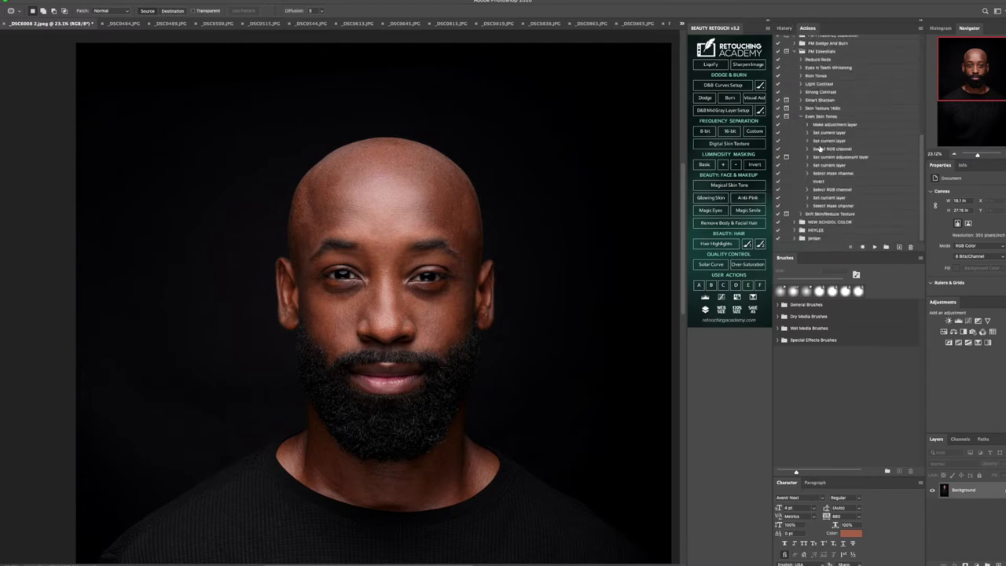
{"action": "left_click", "coordinate": [799, 156]}
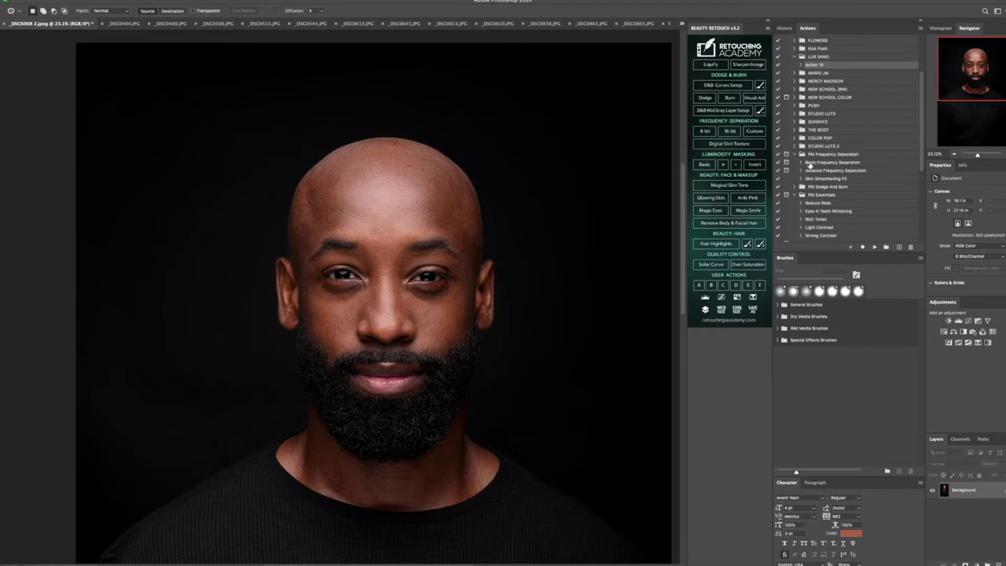
{"action": "left_click", "coordinate": [801, 171]}
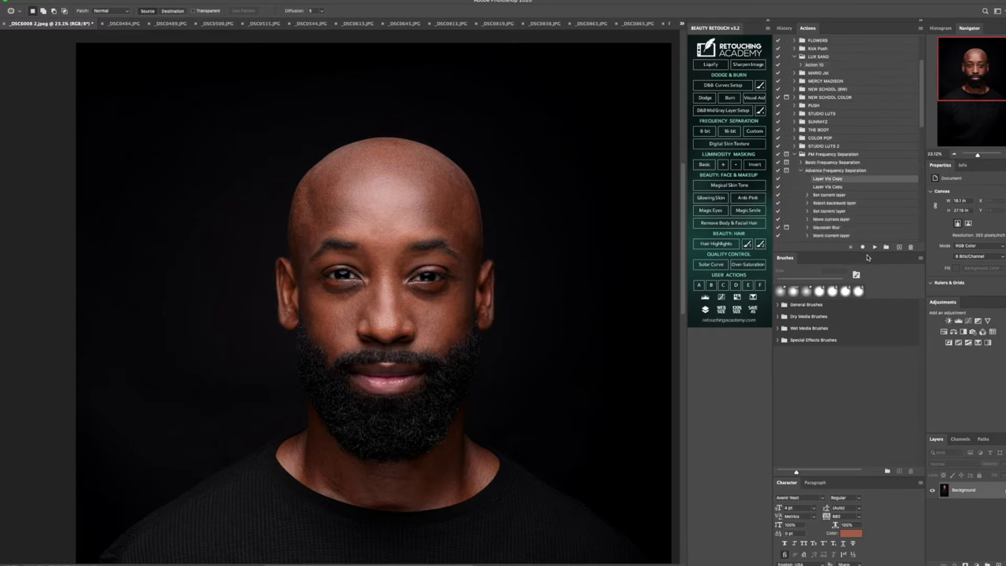
{"action": "left_click", "coordinate": [875, 248]}
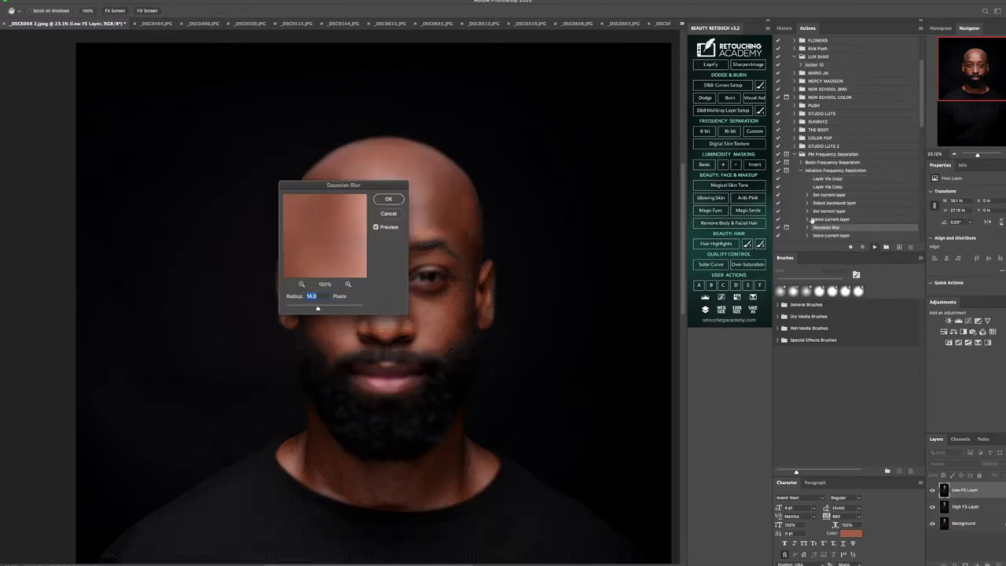
{"action": "left_click", "coordinate": [387, 200]}
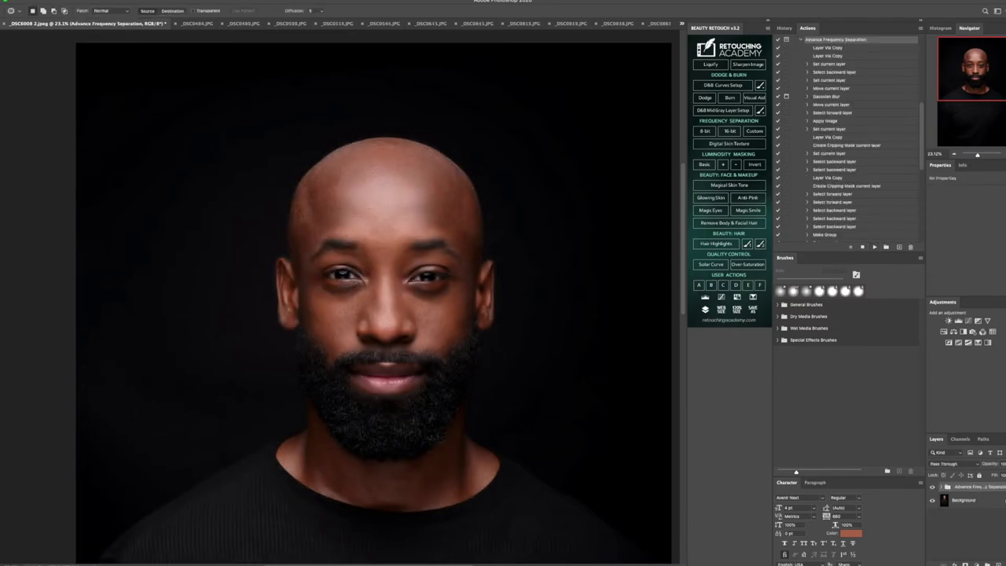
- Expand the frequency separation group, hide the High FS Layer, and make Low FS Layer copy the active layer
{"action": "left_click", "coordinate": [942, 488]}
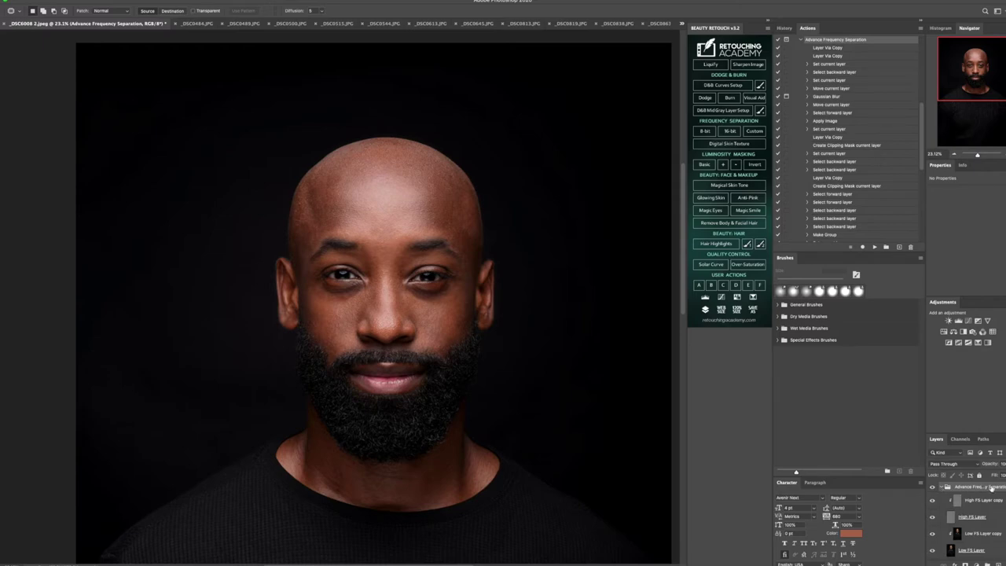
{"action": "left_click", "coordinate": [931, 518]}
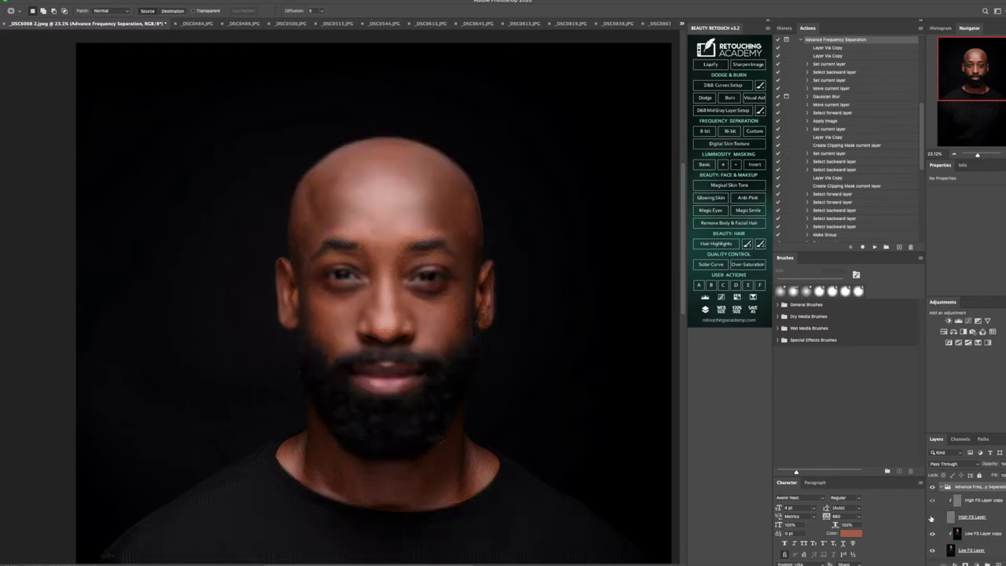
{"action": "left_click", "coordinate": [983, 534]}
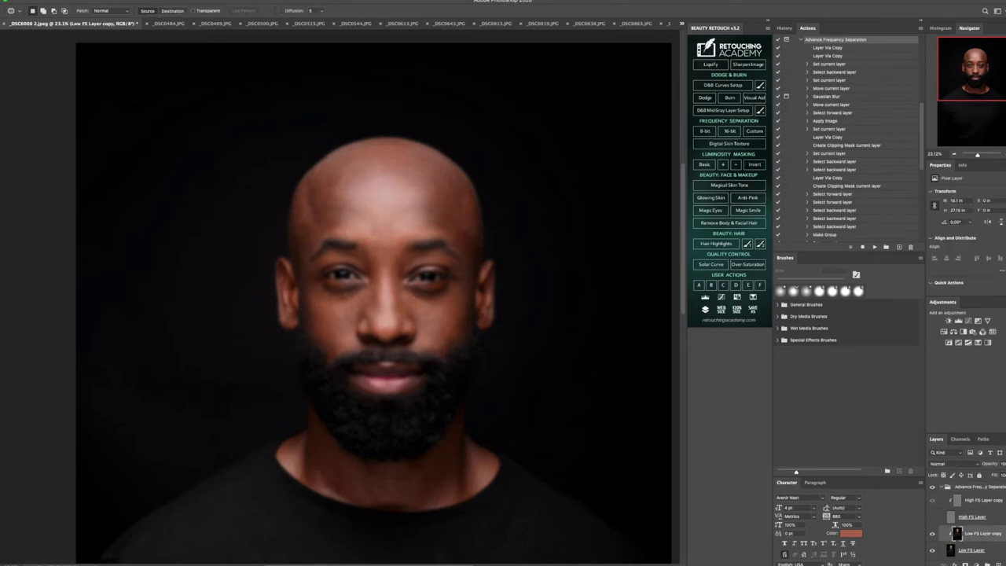
- Blend the uneven tones across the head and forehead on Low FS Layer copy with the Mixer Brush
{"action": "key", "text": "b"}
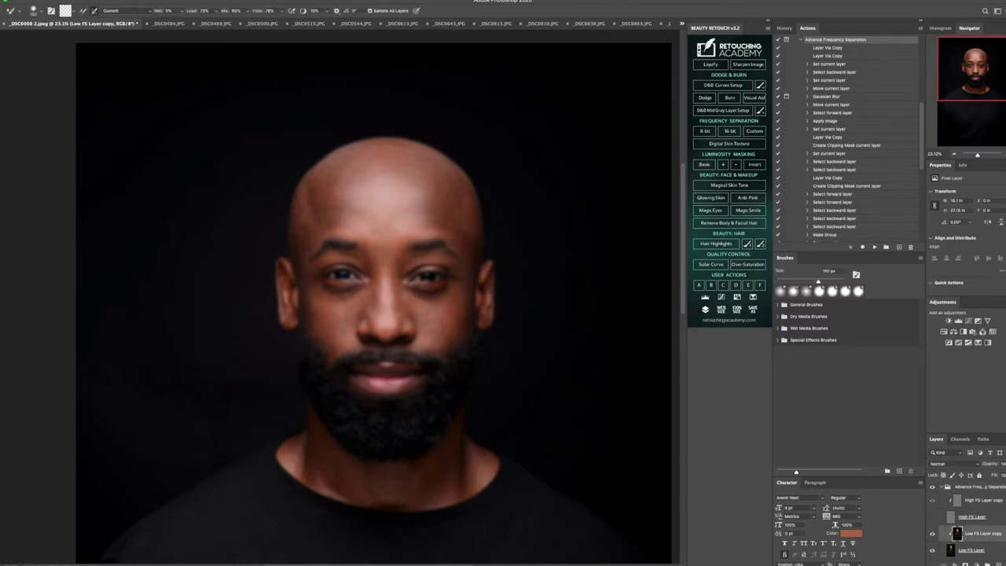
{"action": "right_click", "coordinate": [2, 124]}
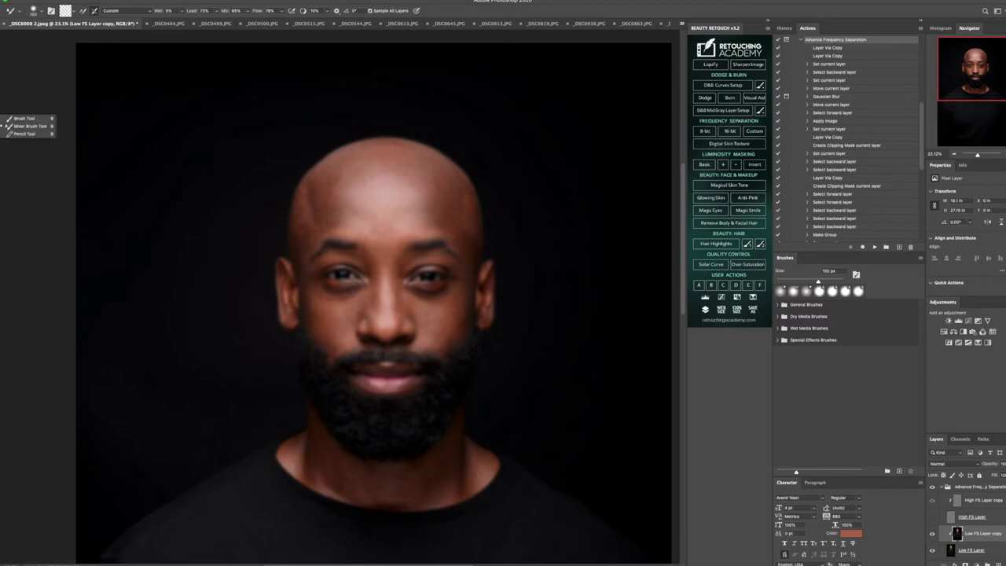
{"action": "left_click", "coordinate": [23, 125]}
{"action": "right_click", "coordinate": [2, 124]}
{"action": "left_click", "coordinate": [23, 127]}
{"action": "key", "text": "bracketright"}
{"action": "key", "text": "bracketright"}
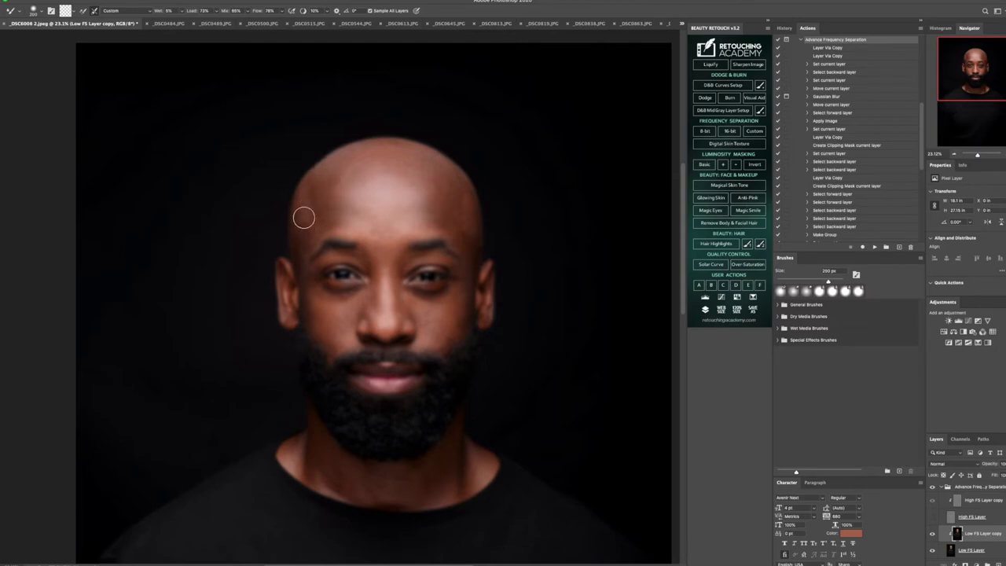
{"action": "key", "text": "bracketright"}
{"action": "key", "text": "bracketleft"}
{"action": "key", "text": "bracketleft"}
{"action": "key", "text": "bracketright"}
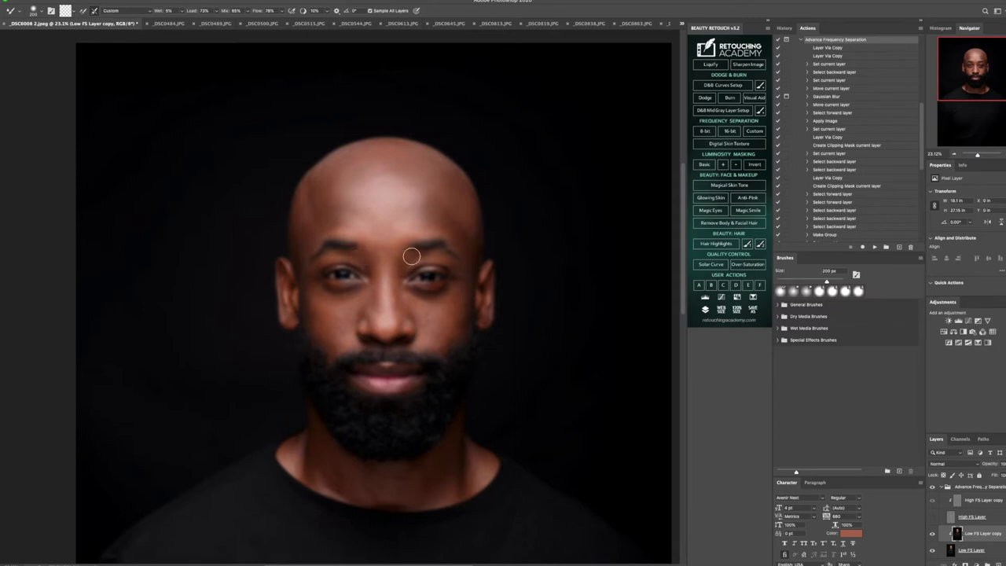
- Smooth the tone transitions around the eyes, nose and cheeks with the Mixer Brush, adjusting its size to each area
{"action": "key", "text": "bracketleft"}
{"action": "key", "text": "bracketright"}
{"action": "key", "text": "bracketright"}
{"action": "key", "text": "bracketleft"}
{"action": "key", "text": "bracketright"}
{"action": "left_click", "coordinate": [421, 304]}
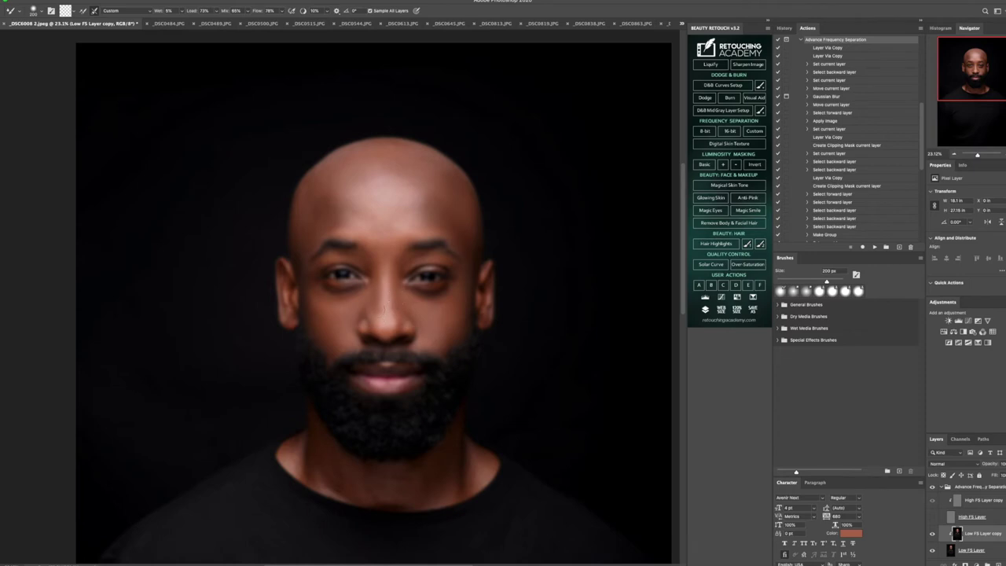
{"action": "key", "text": "bracketleft"}
{"action": "key", "text": "bracketright"}
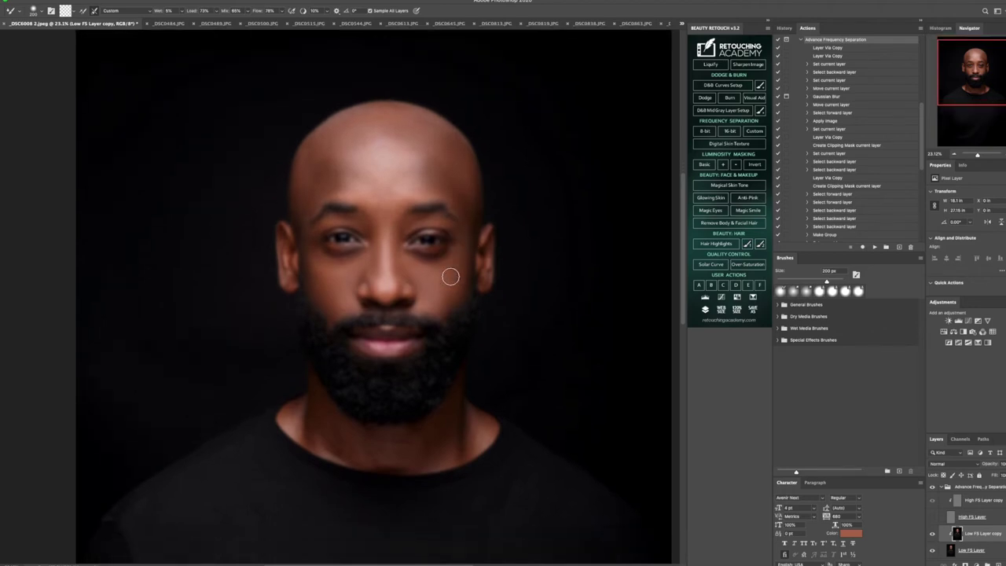
- Blend the broader face and forehead tones with a larger Mixer Brush of up to 400 px, and show the High FS Layer again
{"action": "scroll", "coordinate": [451, 277], "scroll_direction": "down", "scroll_amount": 3}
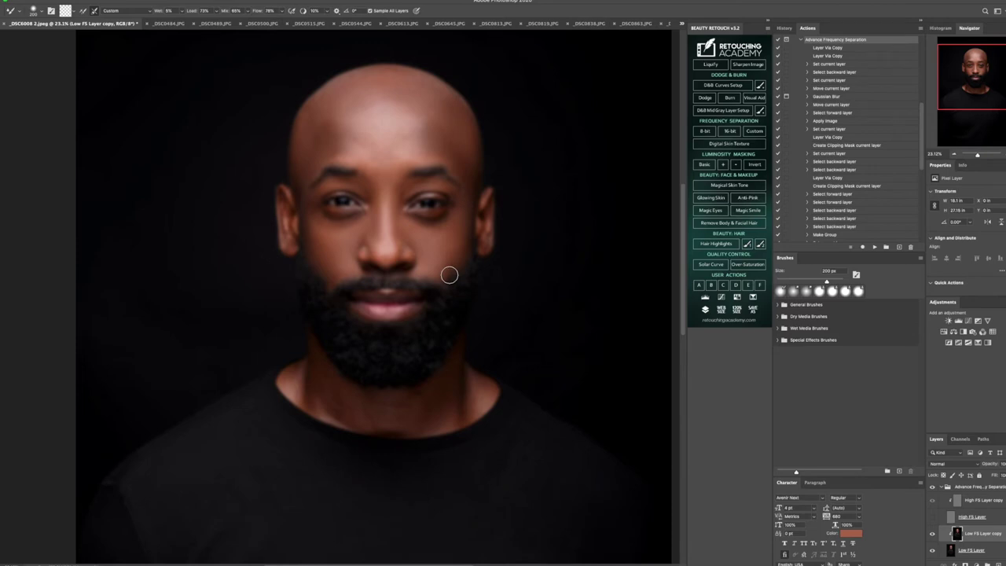
{"action": "key", "text": "bracketright"}
{"action": "key", "text": "bracketright"}
{"action": "key", "text": "bracketright"}
{"action": "left_click", "coordinate": [932, 517]}
{"action": "left_click", "coordinate": [932, 517]}
{"action": "key", "text": "bracketleft"}
{"action": "key", "text": "bracketleft"}
{"action": "key", "text": "bracketleft"}
{"action": "key", "text": "bracketright"}
{"action": "key", "text": "bracketright"}
{"action": "key", "text": "bracketright"}
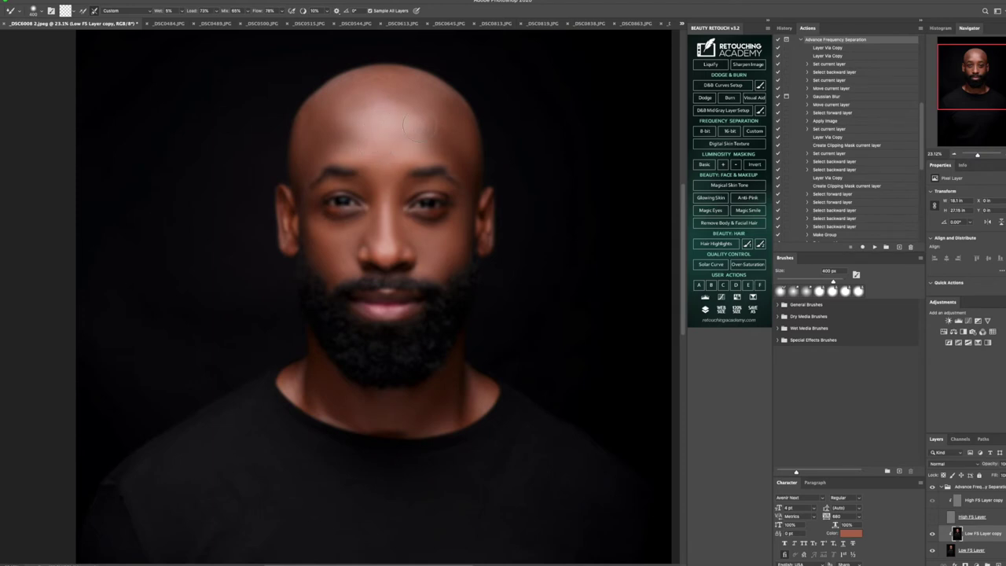
{"action": "key", "text": "bracketleft"}
{"action": "key", "text": "bracketleft"}
{"action": "left_click", "coordinate": [932, 518]}
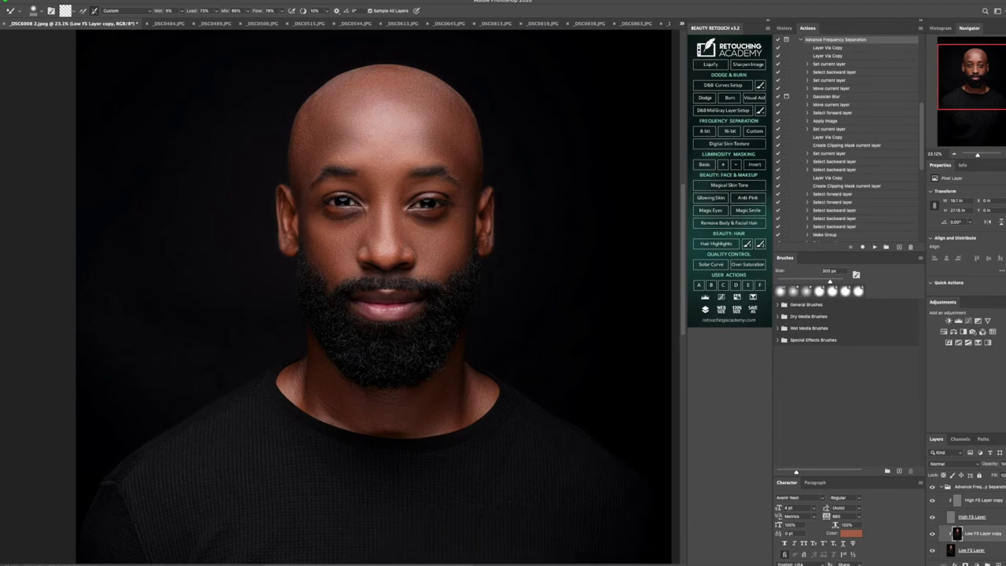
- Compare the blended skin up close with the original photo in the history, and return to the latest state
{"action": "key", "text": "z"}
{"action": "mouse_move", "coordinate": [483, 238]}
{"action": "left_mouse_down"}
{"action": "mouse_move", "coordinate": [456, 264]}
{"action": "mouse_move", "coordinate": [521, 239]}
{"action": "mouse_move", "coordinate": [532, 218]}
{"action": "left_mouse_up"}
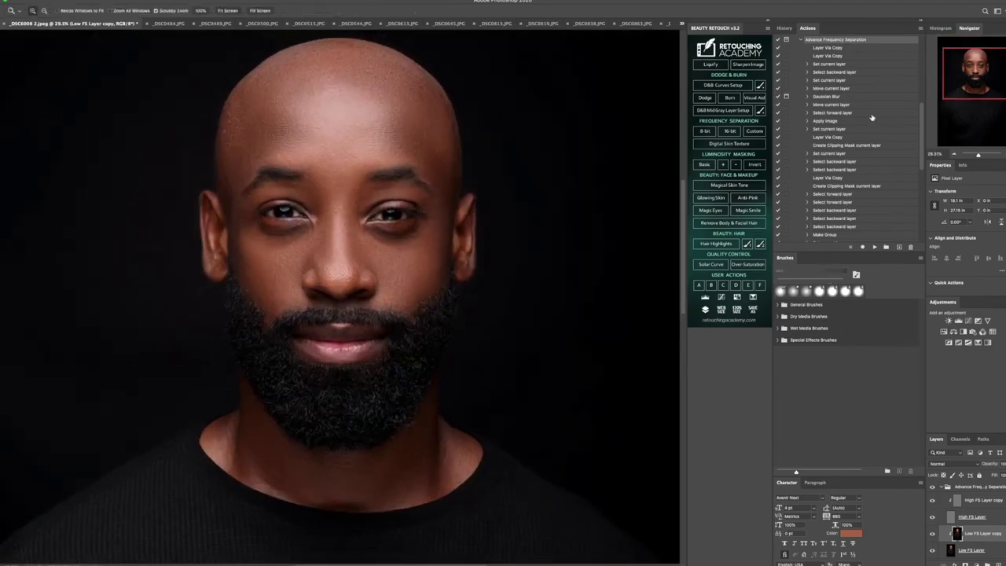
{"action": "scroll", "coordinate": [819, 44], "scroll_direction": "up", "scroll_amount": 5}
{"action": "left_click", "coordinate": [784, 28]}
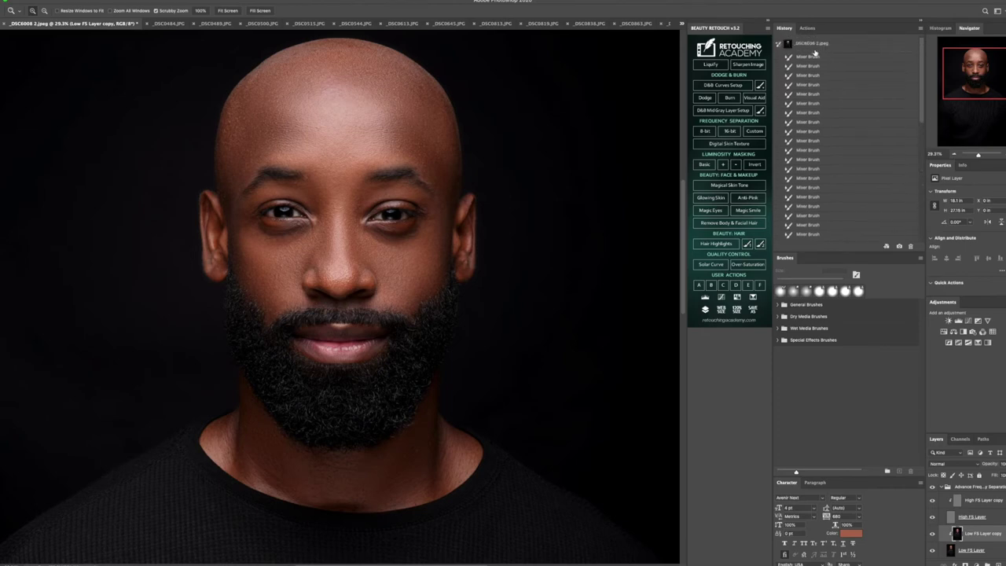
{"action": "left_click", "coordinate": [815, 49]}
{"action": "scroll", "coordinate": [835, 118], "scroll_direction": "down", "scroll_amount": 3}
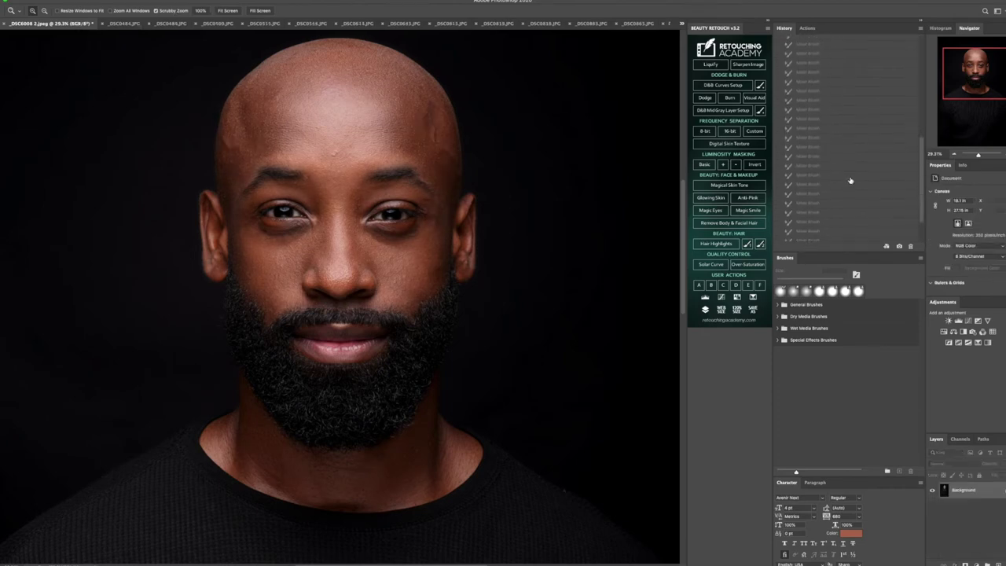
{"action": "left_click", "coordinate": [818, 236]}
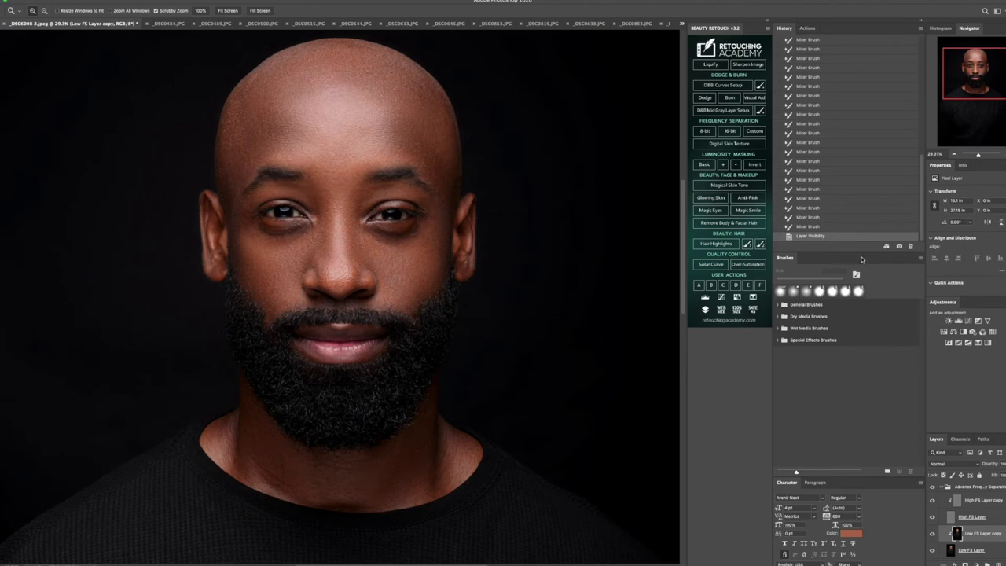
- Flatten the image and add a Black & White adjustment layer with the Reds lowered to a negative value
{"action": "right_click", "coordinate": [972, 553]}
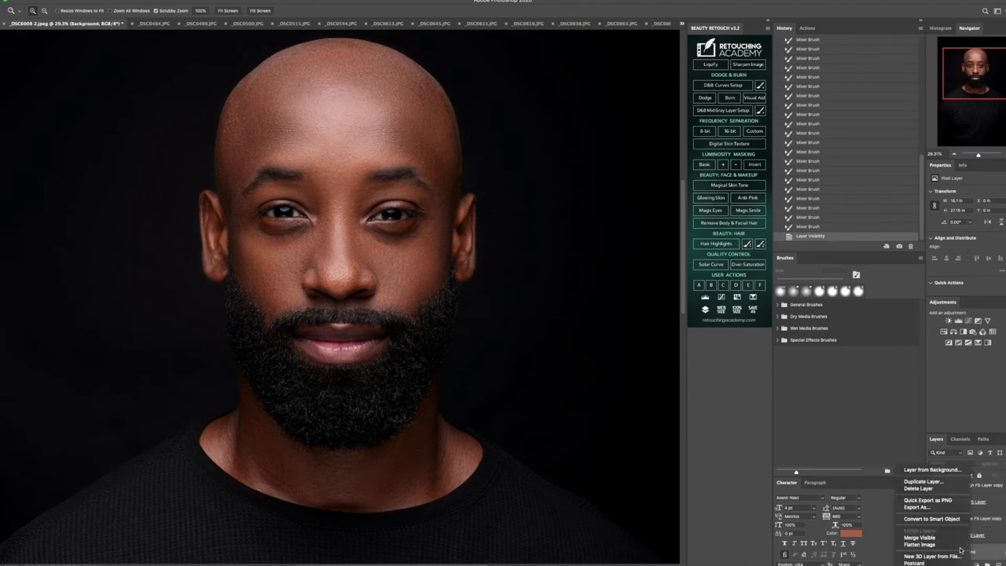
{"action": "key", "text": "Escape"}
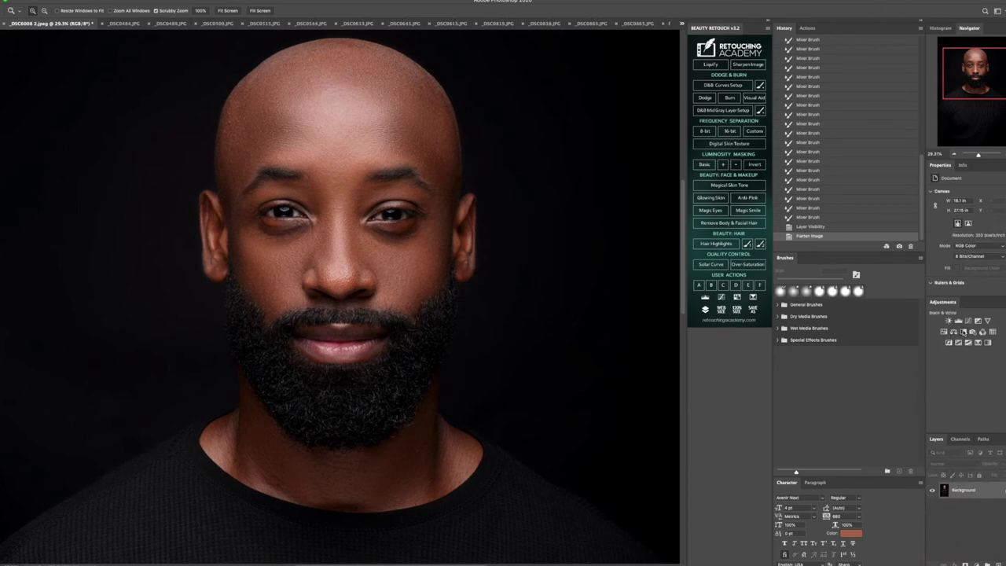
{"action": "left_click", "coordinate": [971, 331]}
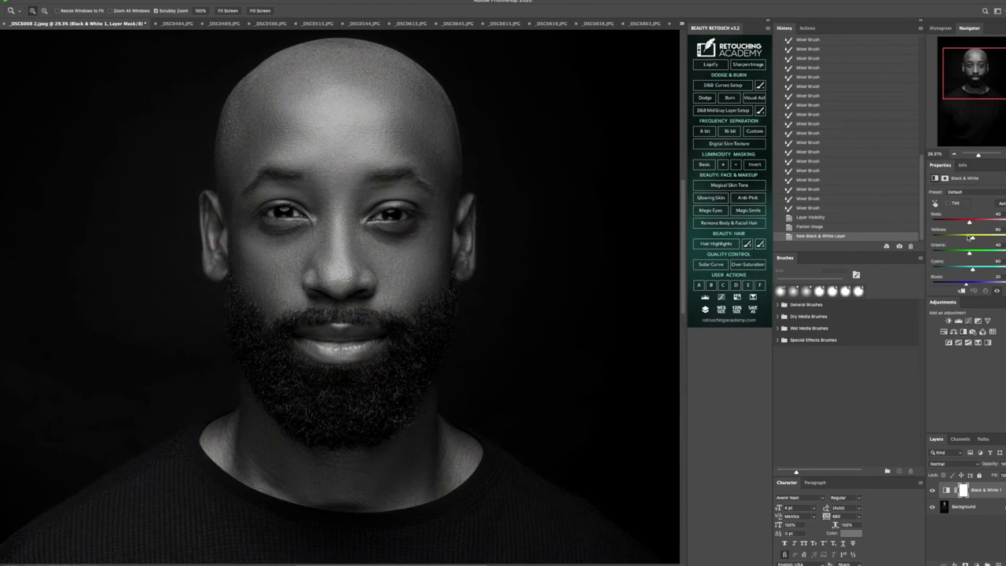
{"action": "left_click_drag", "start_coordinate": [970, 223], "coordinate": [957, 224]}
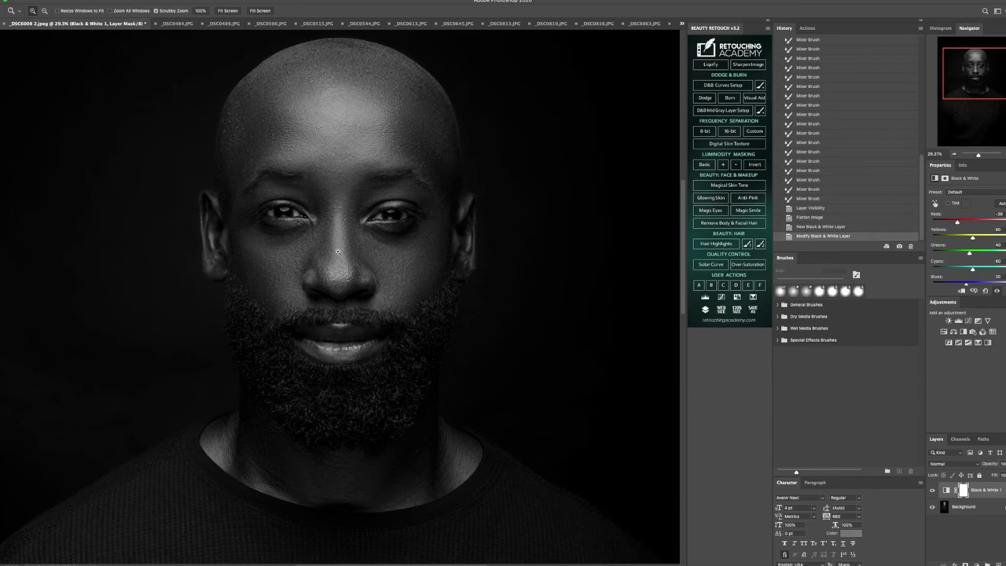
- Lighten the dark area under the image-left eye on the Background layer with the Dodge tool set to Midtones
{"action": "left_click", "coordinate": [8, 193]}
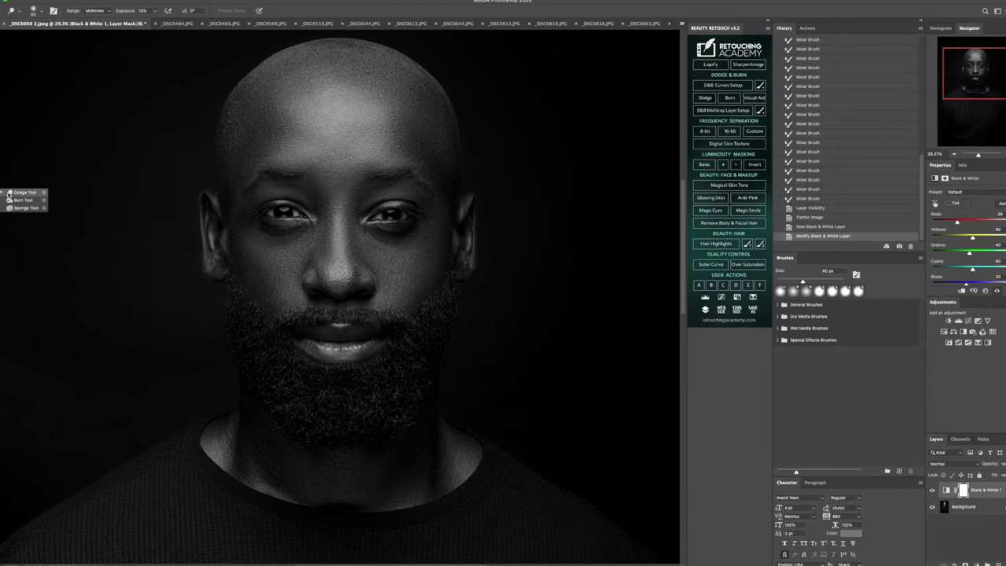
{"action": "left_click", "coordinate": [9, 192]}
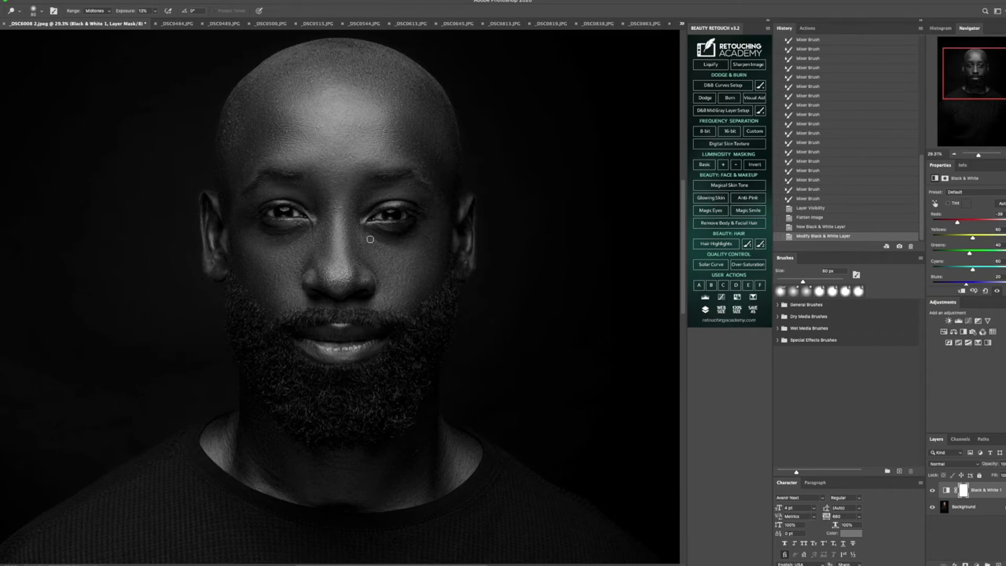
{"action": "key", "text": "bracketright"}
{"action": "key", "text": "bracketright"}
{"action": "left_click", "coordinate": [970, 507]}
{"action": "key", "text": "bracketright"}
{"action": "key", "text": "bracketright"}
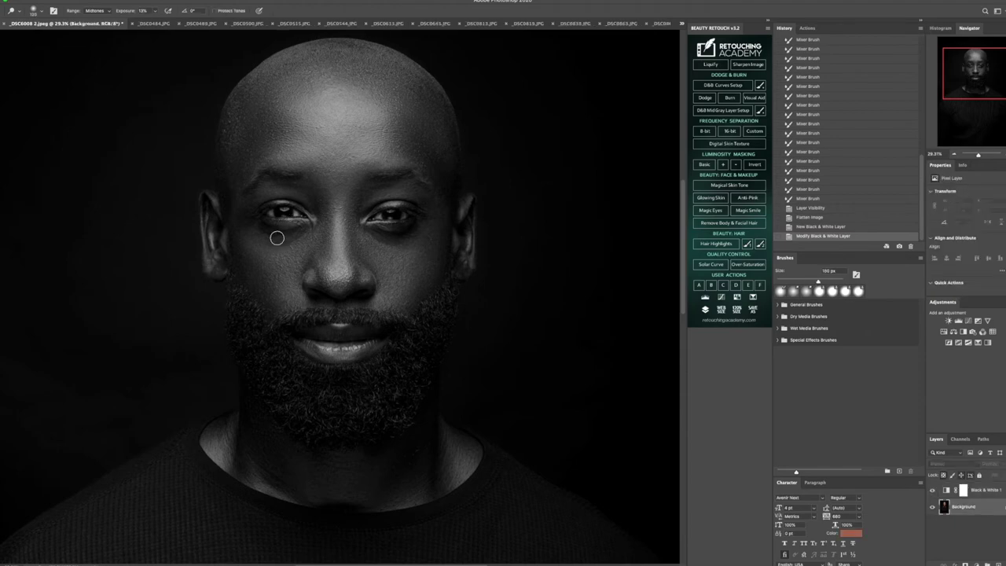
{"action": "key", "text": "bracketleft"}
{"action": "key", "text": "bracketleft"}
{"action": "key", "text": "bracketright"}
{"action": "left_click_drag", "start_coordinate": [269, 236], "coordinate": [283, 244]}
{"action": "left_click", "coordinate": [284, 243]}
{"action": "left_click", "coordinate": [287, 242]}
{"action": "left_click", "coordinate": [290, 239]}
{"action": "left_click", "coordinate": [291, 237]}
{"action": "left_click", "coordinate": [293, 233]}
{"action": "left_click", "coordinate": [297, 232]}
{"action": "left_click", "coordinate": [300, 237]}
{"action": "left_click", "coordinate": [299, 236]}
{"action": "left_click", "coordinate": [295, 238]}
{"action": "left_click", "coordinate": [294, 241]}
{"action": "left_click", "coordinate": [293, 242]}
{"action": "left_click", "coordinate": [288, 244]}
{"action": "left_click", "coordinate": [281, 243]}
{"action": "left_click", "coordinate": [275, 242]}
{"action": "left_click", "coordinate": [267, 238]}
{"action": "left_click", "coordinate": [271, 236]}
- Lighten the shadow beside the image-left nostril with a smaller Dodge brush
{"action": "key", "text": "bracketleft"}
{"action": "left_click", "coordinate": [313, 267]}
{"action": "left_click", "coordinate": [314, 270]}
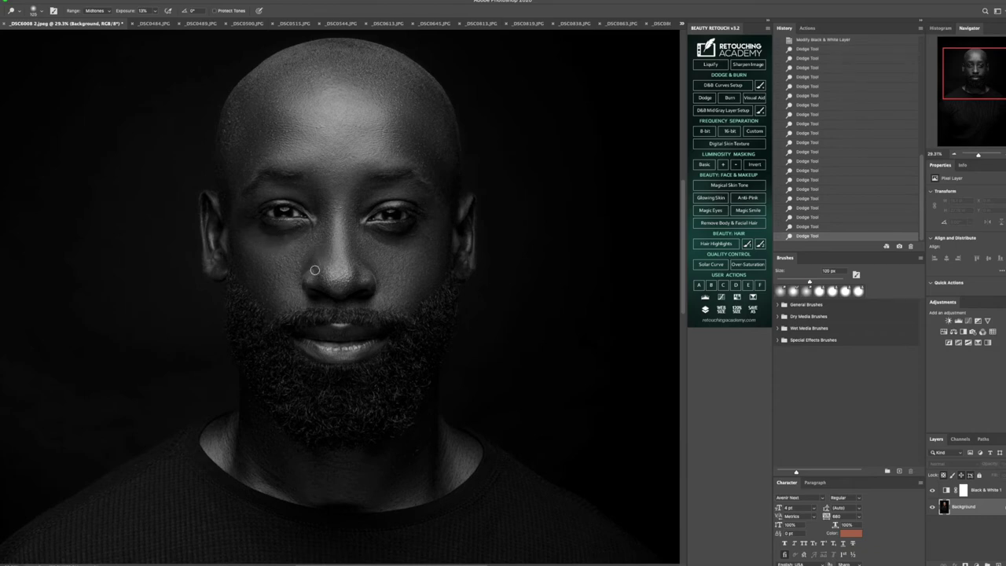
{"action": "left_click", "coordinate": [316, 274]}
- Dodge the remaining dark patches around the image-right eye and across the face, varying the brush size and ending at 70 px
{"action": "key", "text": "bracketright"}
{"action": "key", "text": "bracketright"}
{"action": "key", "text": "bracketright"}
{"action": "key", "text": "bracketleft"}
{"action": "key", "text": "bracketleft"}
{"action": "key", "text": "bracketright"}
{"action": "key", "text": "bracketright"}
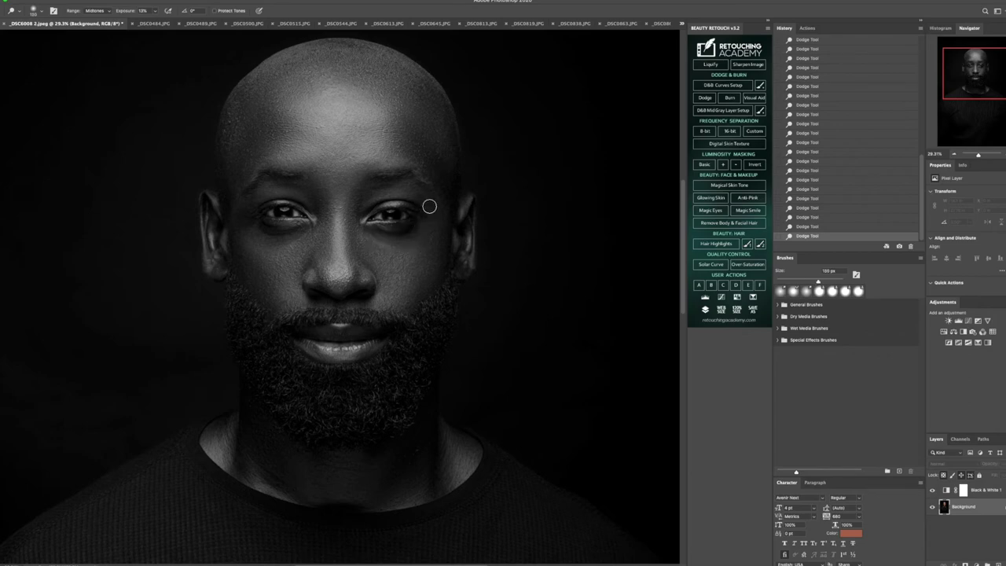
{"action": "key", "text": "bracketleft"}
{"action": "key", "text": "bracketleft"}
{"action": "key", "text": "bracketleft"}
{"action": "key", "text": "bracketleft"}
{"action": "key", "text": "bracketright"}
{"action": "key", "text": "bracketright"}
{"action": "key", "text": "bracketleft"}
{"action": "key", "text": "bracketright"}
{"action": "key", "text": "bracketright"}
{"action": "key", "text": "bracketright"}
{"action": "key", "text": "bracketright"}
{"action": "key", "text": "bracketright"}
{"action": "key", "text": "bracketleft"}
{"action": "key", "text": "bracketleft"}
{"action": "key", "text": "bracketright"}
{"action": "key", "text": "bracketright"}
{"action": "key", "text": "bracketleft"}
{"action": "key", "text": "bracketleft"}
{"action": "key", "text": "bracketleft"}
{"action": "key", "text": "bracketleft"}
{"action": "key", "text": "bracketleft"}
{"action": "key", "text": "bracketleft"}
{"action": "key", "text": "bracketleft"}
{"action": "key", "text": "bracketleft"}
{"action": "key", "text": "bracketleft"}
- Hide the Black & White layer, compare the portrait with its original state in the history, and return to the latest state
{"action": "left_click", "coordinate": [934, 490]}
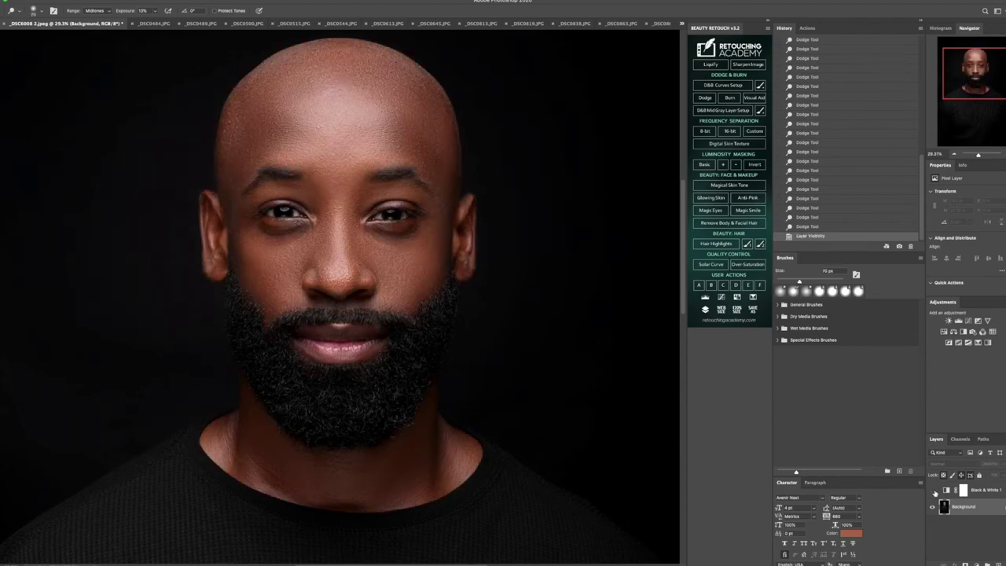
{"action": "scroll", "coordinate": [847, 68], "scroll_direction": "up", "scroll_amount": 10}
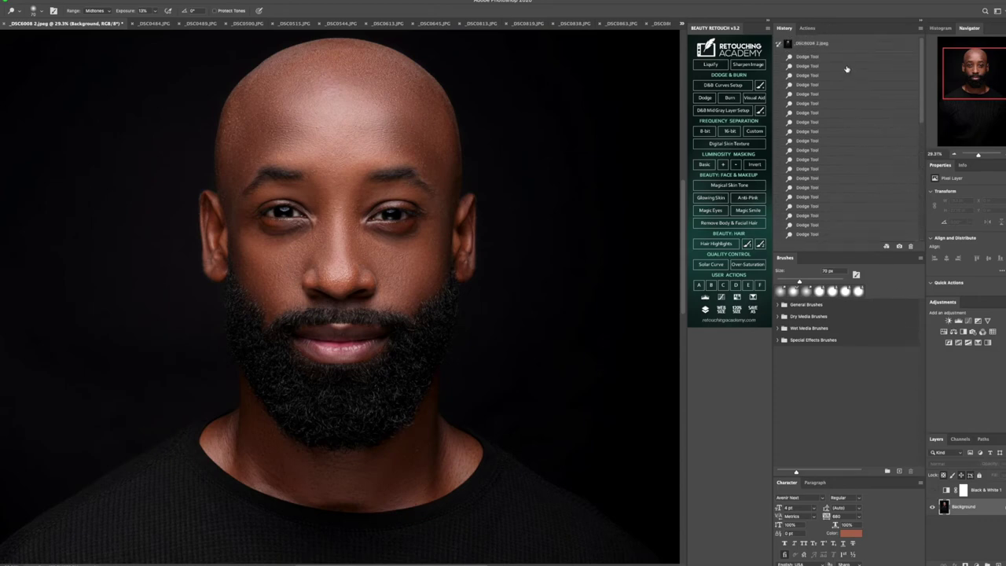
{"action": "left_click", "coordinate": [836, 45]}
{"action": "scroll", "coordinate": [848, 166], "scroll_direction": "down", "scroll_amount": 5}
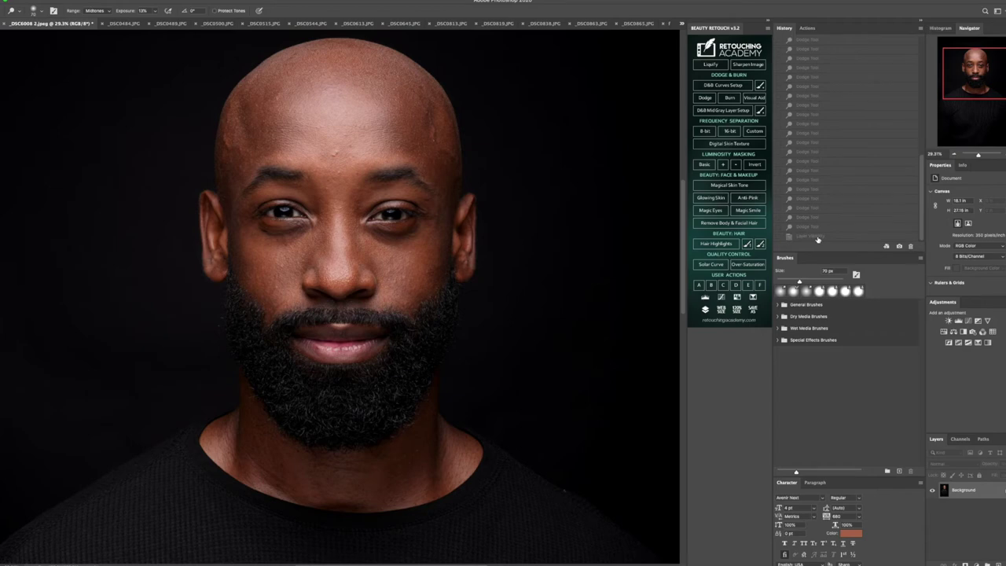
{"action": "left_click", "coordinate": [817, 236]}
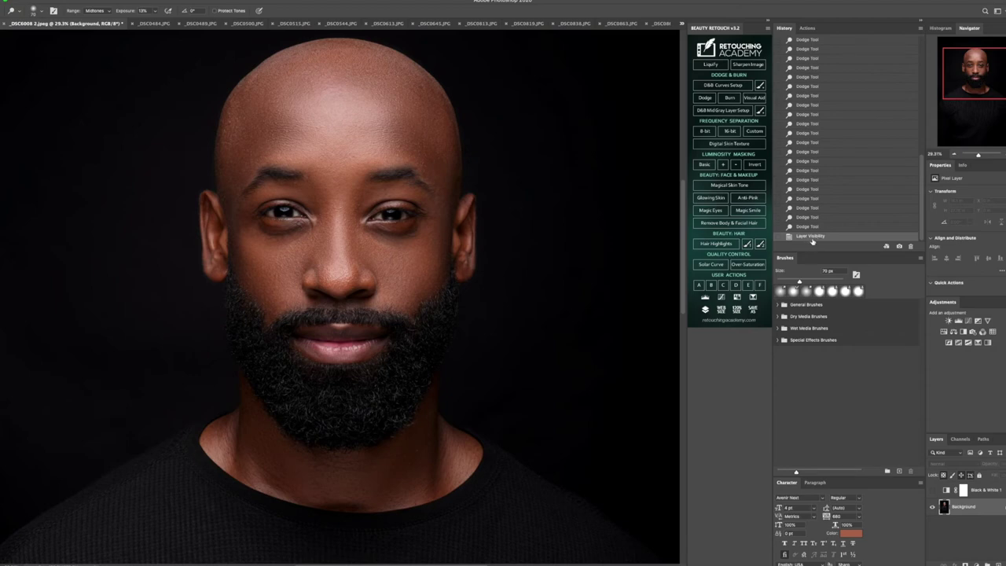
- Show the Black & White layer again and dodge dark patches on the Background layer around the image-right eye, temple and nose bridge
{"action": "left_click", "coordinate": [932, 491]}
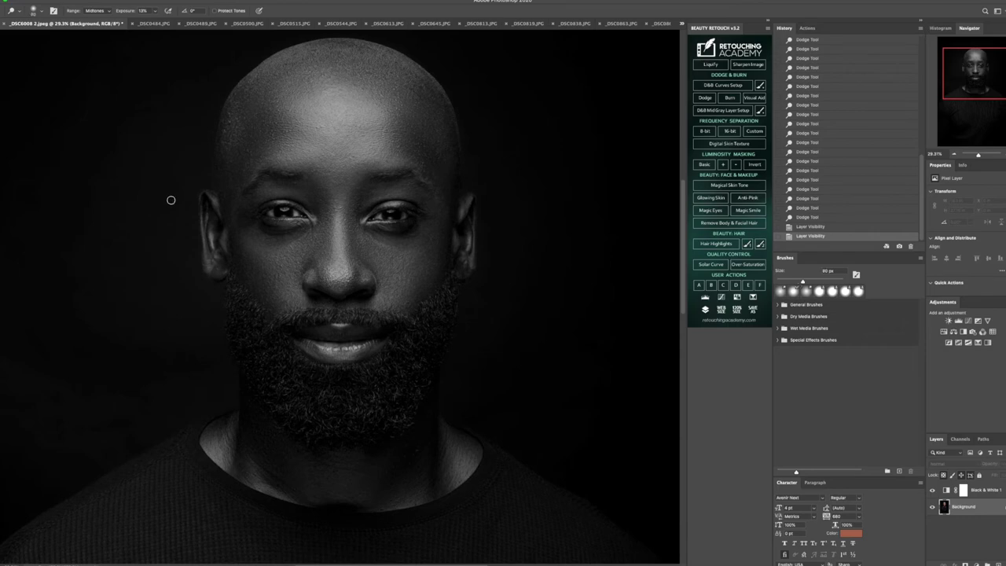
{"action": "key", "text": "bracketright"}
{"action": "key", "text": "bracketright"}
{"action": "key", "text": "bracketright"}
{"action": "key", "text": "bracketright"}
{"action": "key", "text": "bracketright"}
{"action": "mouse_move", "coordinate": [438, 178]}
{"action": "left_mouse_down"}
{"action": "mouse_move", "coordinate": [427, 168]}
{"action": "mouse_move", "coordinate": [444, 158]}
{"action": "mouse_move", "coordinate": [447, 170]}
{"action": "left_mouse_up"}
{"action": "left_click", "coordinate": [393, 206]}
{"action": "left_click_drag", "start_coordinate": [351, 207], "coordinate": [375, 196]}
{"action": "key", "text": "bracketleft"}
{"action": "key", "text": "bracketleft"}
{"action": "key", "text": "bracketleft"}
{"action": "key", "text": "bracketleft"}
{"action": "left_click", "coordinate": [358, 206]}
- Dodge the dark areas beside and below the image-left eye with a larger brush, ending at 175 px
{"action": "key", "text": "bracketright"}
{"action": "key", "text": "bracketright"}
{"action": "key", "text": "bracketright"}
{"action": "key", "text": "bracketright"}
{"action": "left_click", "coordinate": [244, 227]}
{"action": "key", "text": "bracketleft"}
{"action": "left_click", "coordinate": [249, 212]}
{"action": "left_click", "coordinate": [268, 223]}
{"action": "left_click", "coordinate": [247, 236]}
{"action": "left_click", "coordinate": [249, 216]}
{"action": "left_click", "coordinate": [294, 235]}
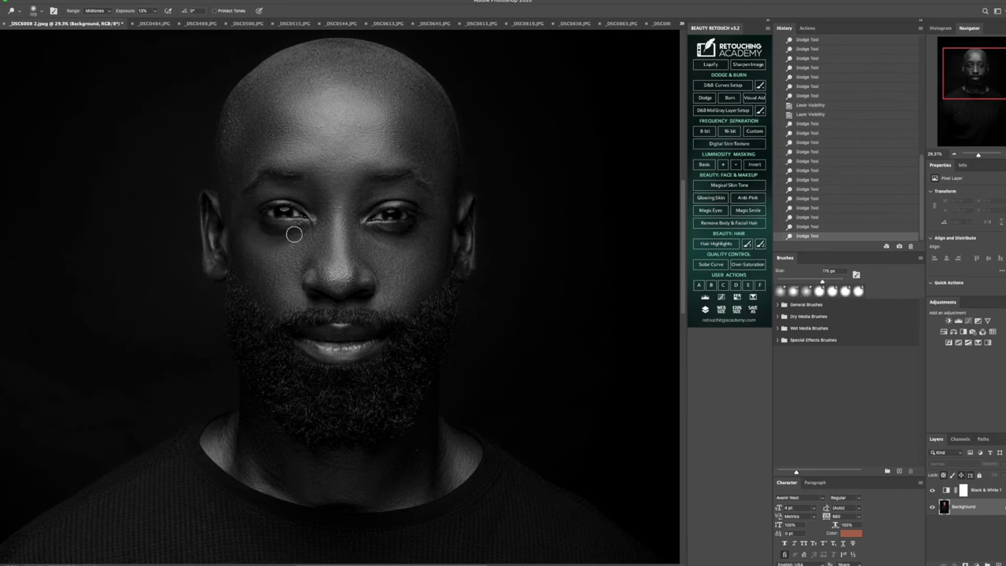
- Hide the Black & White layer and lighten the beard and mustache on the Background layer with a larger Dodge brush
{"action": "left_click", "coordinate": [931, 492]}
{"action": "key", "text": "bracketright"}
{"action": "key", "text": "bracketright"}
{"action": "key", "text": "bracketright"}
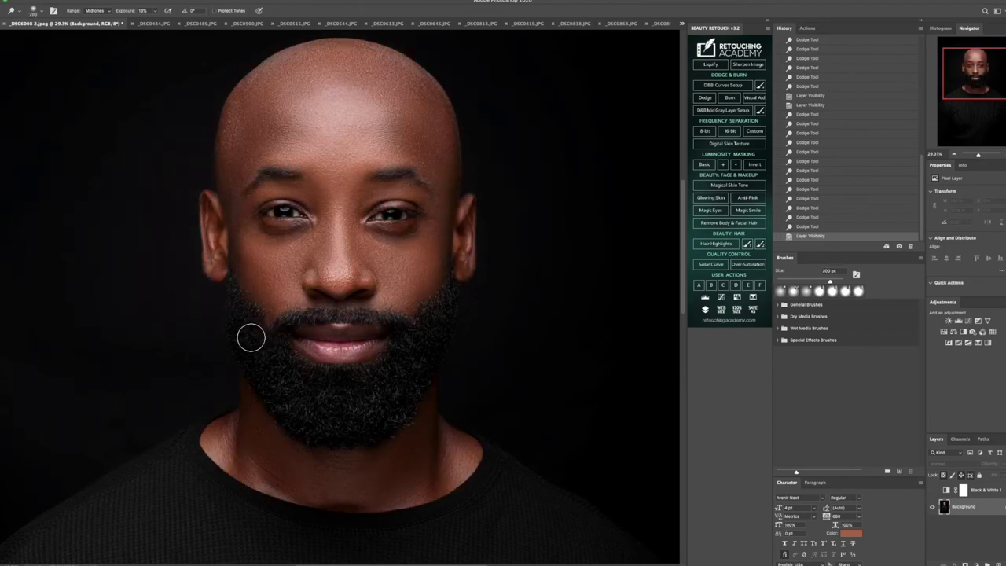
{"action": "mouse_move", "coordinate": [256, 362]}
{"action": "left_mouse_down"}
{"action": "mouse_move", "coordinate": [291, 413]}
{"action": "mouse_move", "coordinate": [326, 433]}
{"action": "mouse_move", "coordinate": [377, 439]}
{"action": "mouse_move", "coordinate": [307, 437]}
{"action": "mouse_move", "coordinate": [325, 442]}
{"action": "mouse_move", "coordinate": [263, 394]}
{"action": "mouse_move", "coordinate": [296, 368]}
{"action": "mouse_move", "coordinate": [356, 375]}
{"action": "mouse_move", "coordinate": [329, 382]}
{"action": "mouse_move", "coordinate": [403, 377]}
{"action": "mouse_move", "coordinate": [386, 363]}
{"action": "mouse_move", "coordinate": [420, 332]}
{"action": "mouse_move", "coordinate": [384, 322]}
{"action": "left_mouse_up"}
{"action": "key", "text": "bracketleft"}
{"action": "key", "text": "bracketleft"}
{"action": "key", "text": "bracketleft"}
{"action": "key", "text": "bracketleft"}
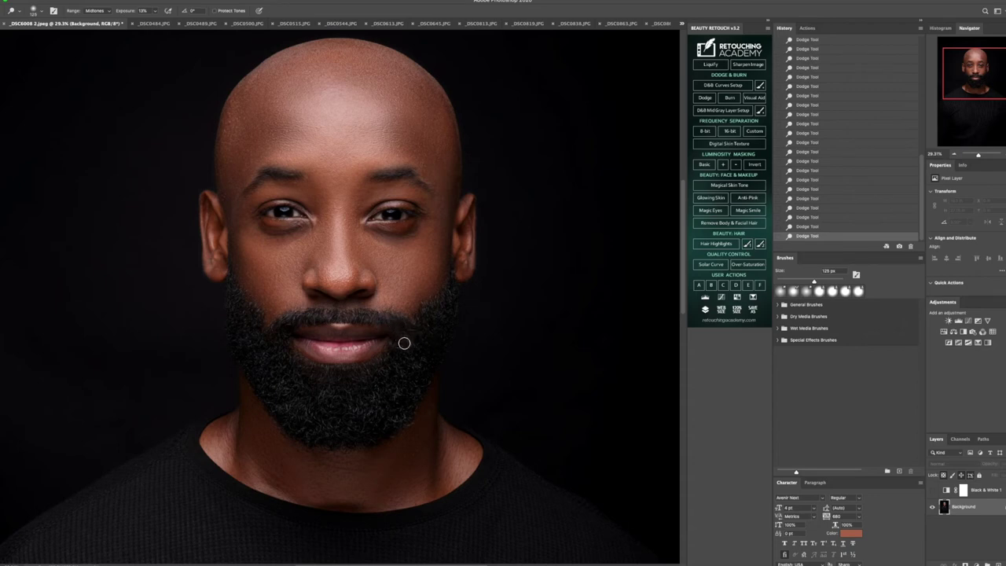
- Dodge the remaining beard hair from the image-right side down to the chin, varying the brush size
{"action": "key", "text": "bracketright"}
{"action": "key", "text": "bracketright"}
{"action": "key", "text": "bracketright"}
{"action": "key", "text": "bracketleft"}
{"action": "key", "text": "bracketleft"}
{"action": "key", "text": "bracketleft"}
{"action": "key", "text": "bracketleft"}
{"action": "key", "text": "bracketright"}
{"action": "key", "text": "bracketright"}
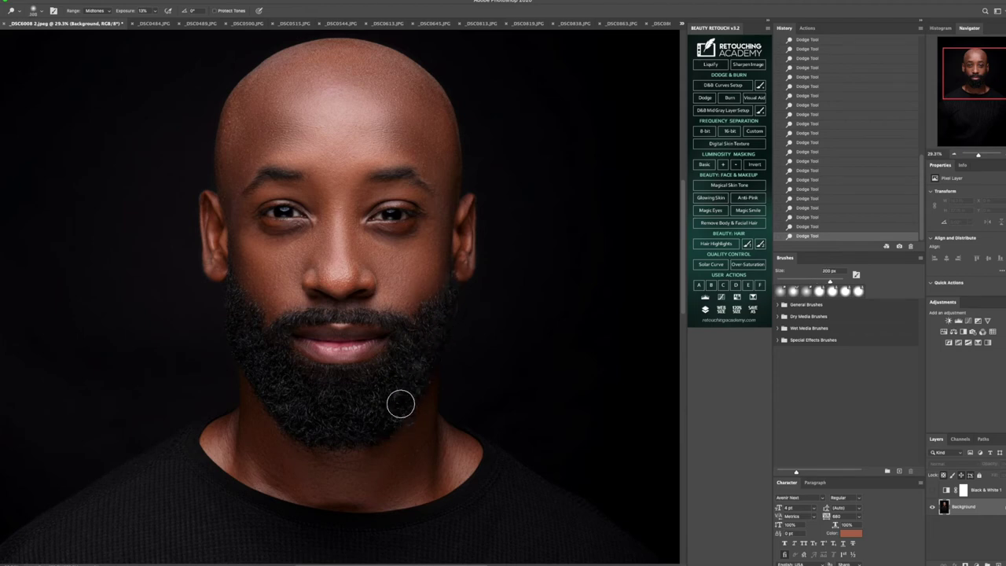
{"action": "key", "text": "bracketright"}
{"action": "key", "text": "bracketright"}
{"action": "key", "text": "bracketleft"}
{"action": "key", "text": "bracketleft"}
{"action": "key", "text": "bracketleft"}
{"action": "key", "text": "bracketright"}
{"action": "key", "text": "bracketleft"}
{"action": "key", "text": "bracketleft"}
{"action": "key", "text": "bracketleft"}
{"action": "key", "text": "bracketleft"}
- Compare the dodged beard with an earlier Dodge state in the history, and return to the latest state
{"action": "scroll", "coordinate": [846, 88], "scroll_direction": "up", "scroll_amount": 10}
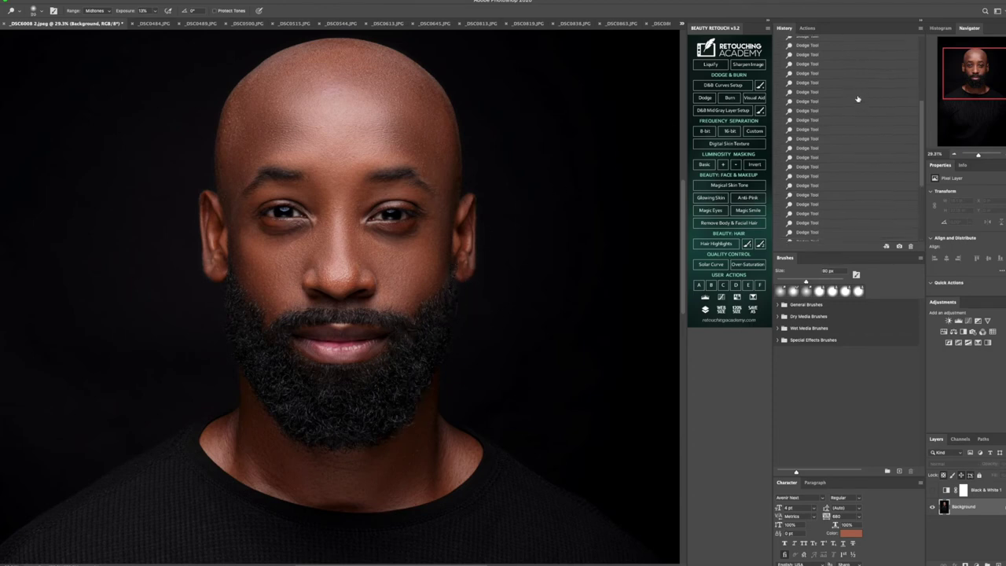
{"action": "left_click", "coordinate": [836, 58]}
{"action": "scroll", "coordinate": [851, 169], "scroll_direction": "down", "scroll_amount": 3}
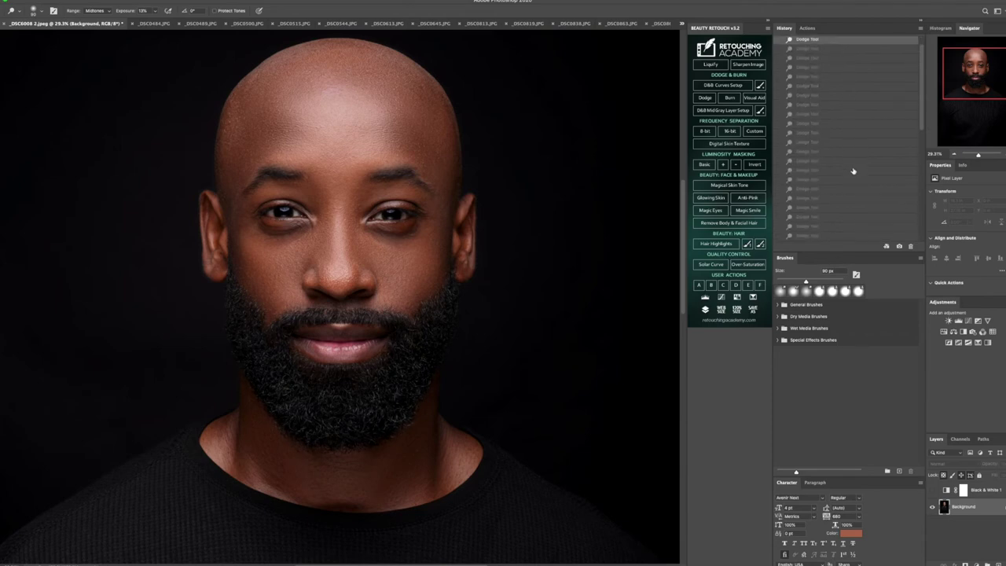
{"action": "left_click", "coordinate": [808, 237]}
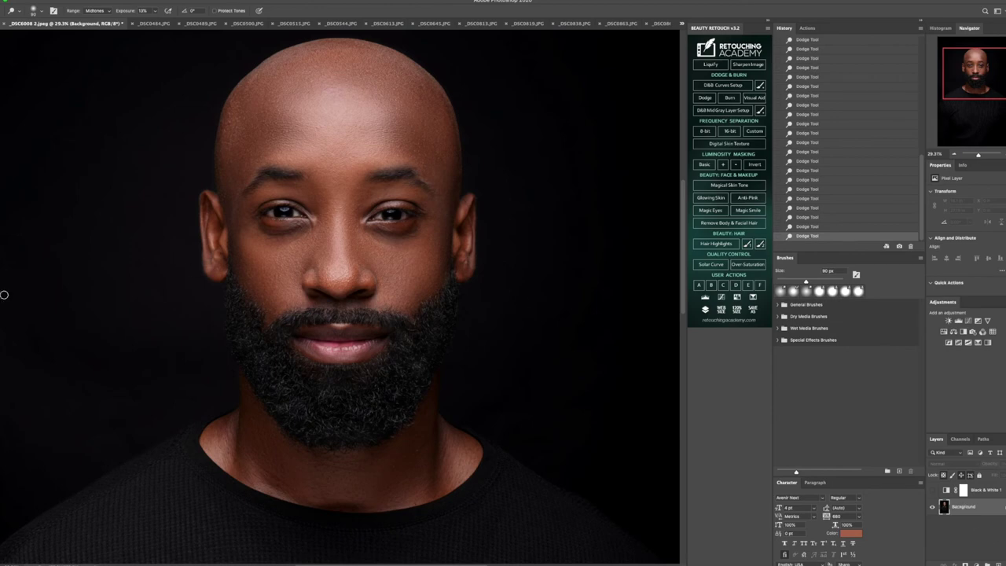
- View the whole portrait and compare it with the opening history snapshot, ending on the latest state
{"action": "key", "text": "z"}
{"action": "left_click_drag", "start_coordinate": [440, 271], "coordinate": [411, 288]}
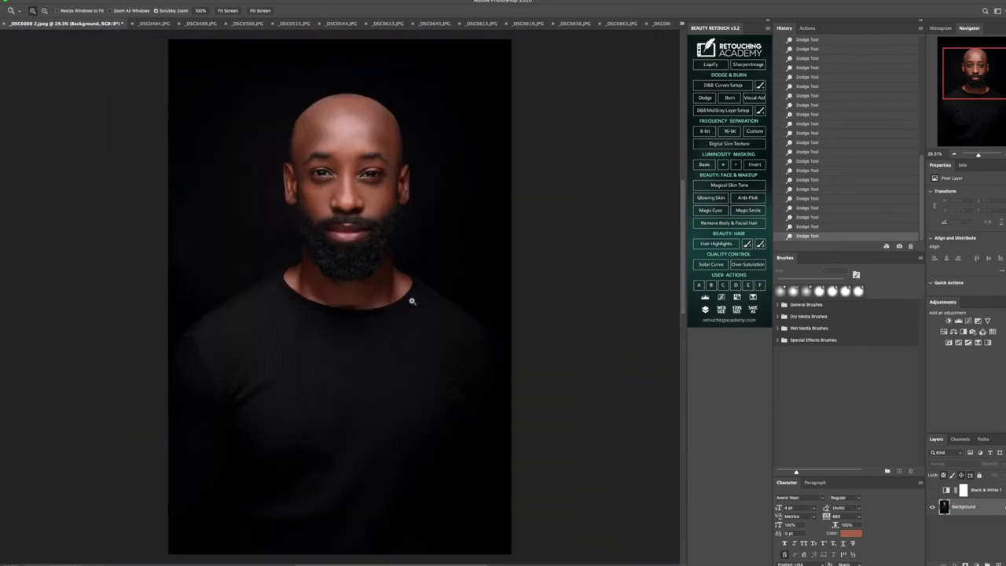
{"action": "left_click", "coordinate": [234, 10]}
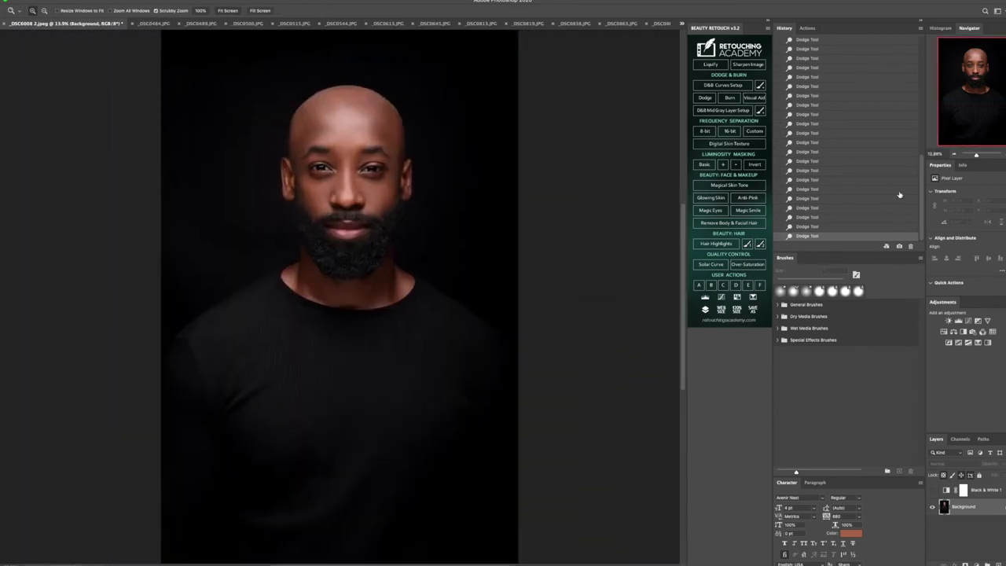
{"action": "scroll", "coordinate": [786, 63], "scroll_direction": "up", "scroll_amount": 10}
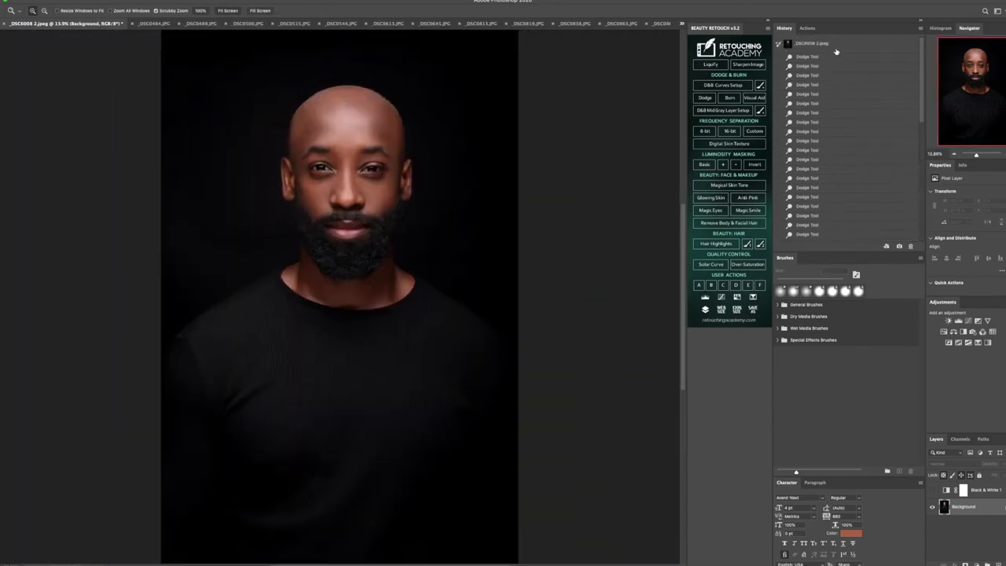
{"action": "left_click", "coordinate": [837, 44]}
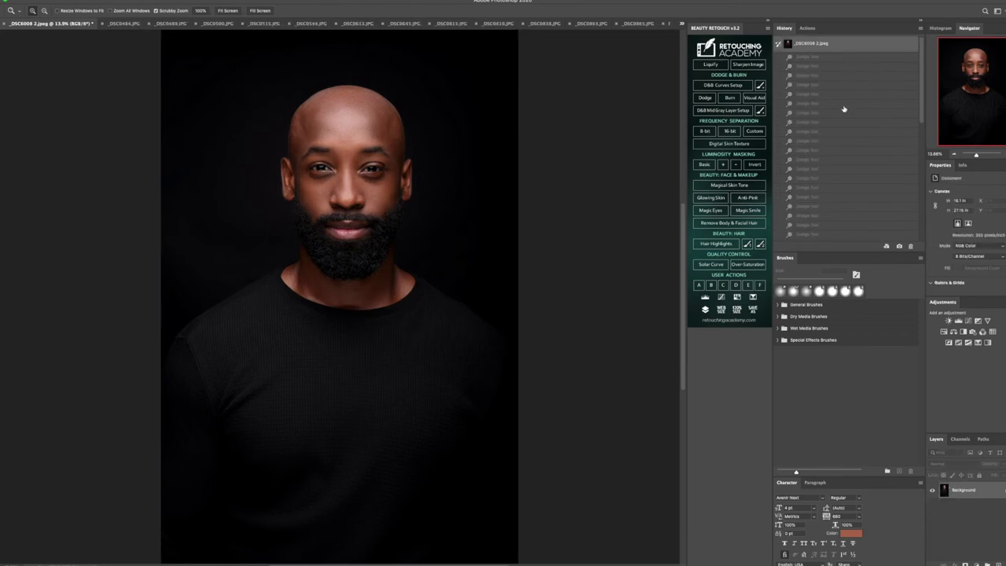
{"action": "scroll", "coordinate": [847, 134], "scroll_direction": "down", "scroll_amount": 10}
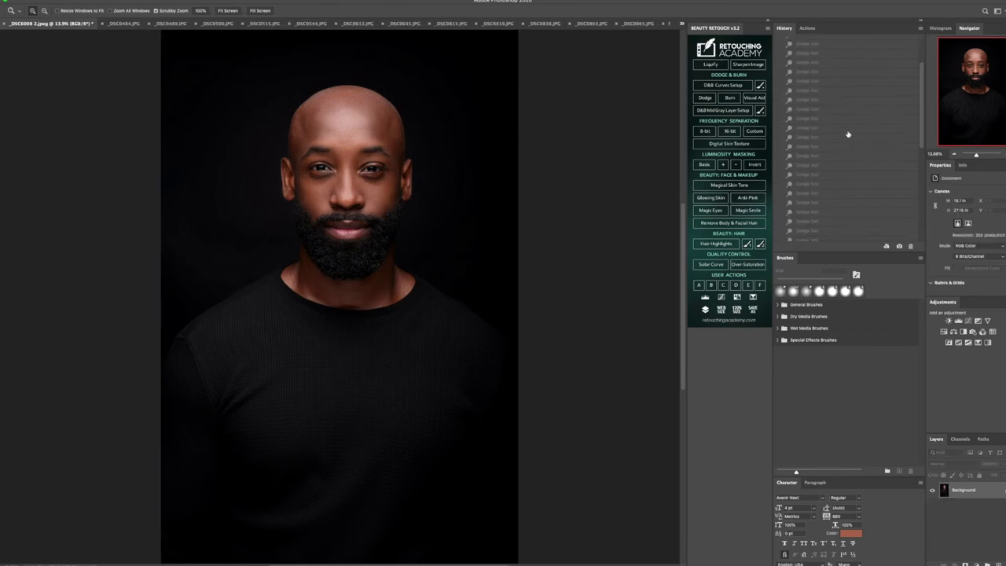
{"action": "left_click", "coordinate": [813, 237]}
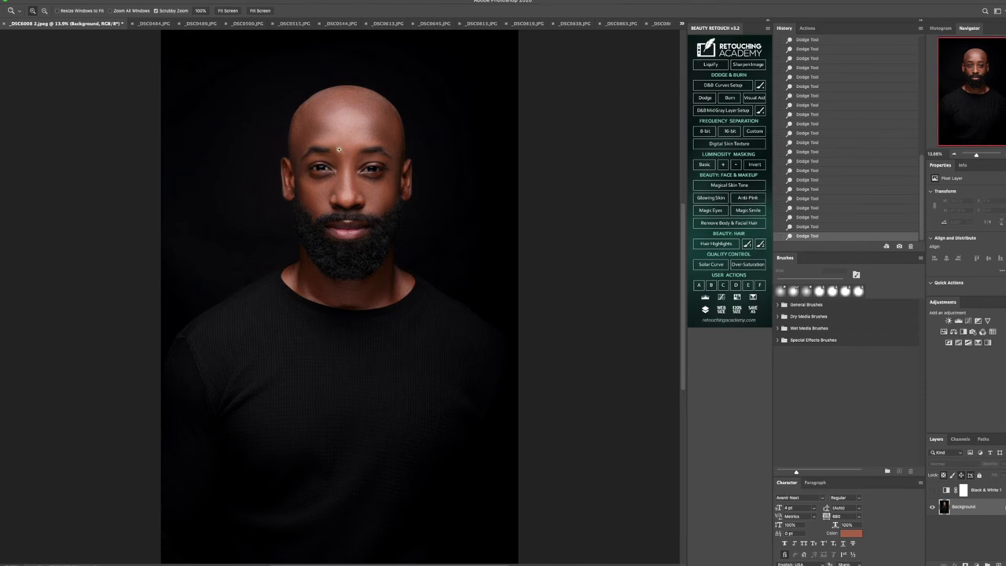
- Flatten the image, discarding the hidden Black & White layer
{"action": "left_click_drag", "start_coordinate": [347, 150], "coordinate": [368, 138]}
{"action": "scroll", "coordinate": [371, 150], "scroll_direction": "up", "scroll_amount": 3}
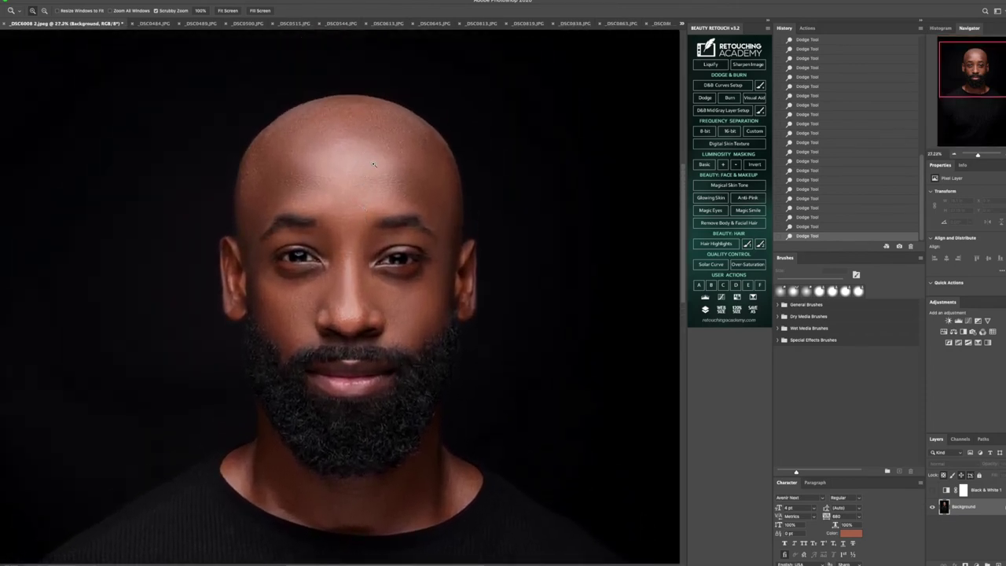
{"action": "right_click", "coordinate": [964, 507]}
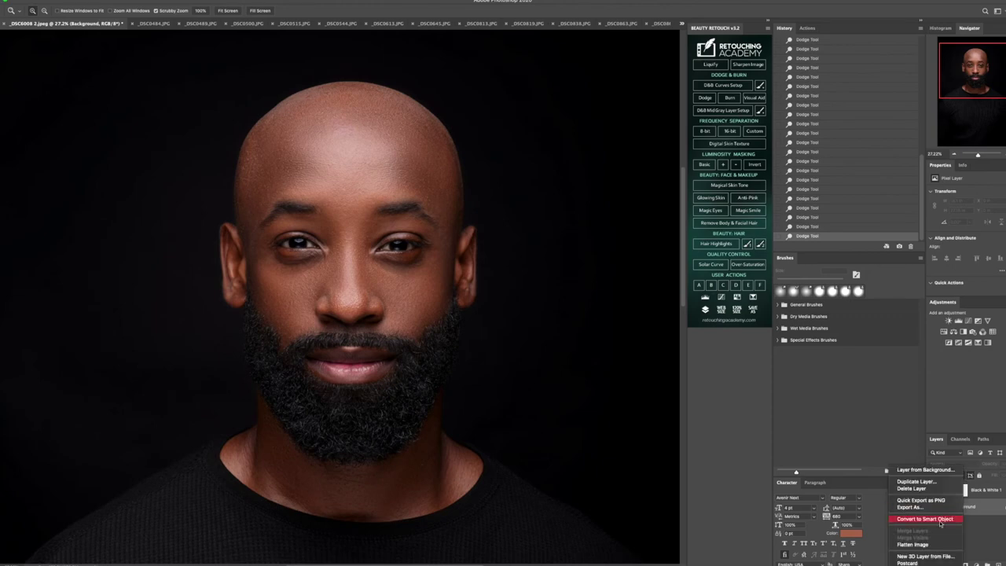
{"action": "left_click", "coordinate": [935, 542]}
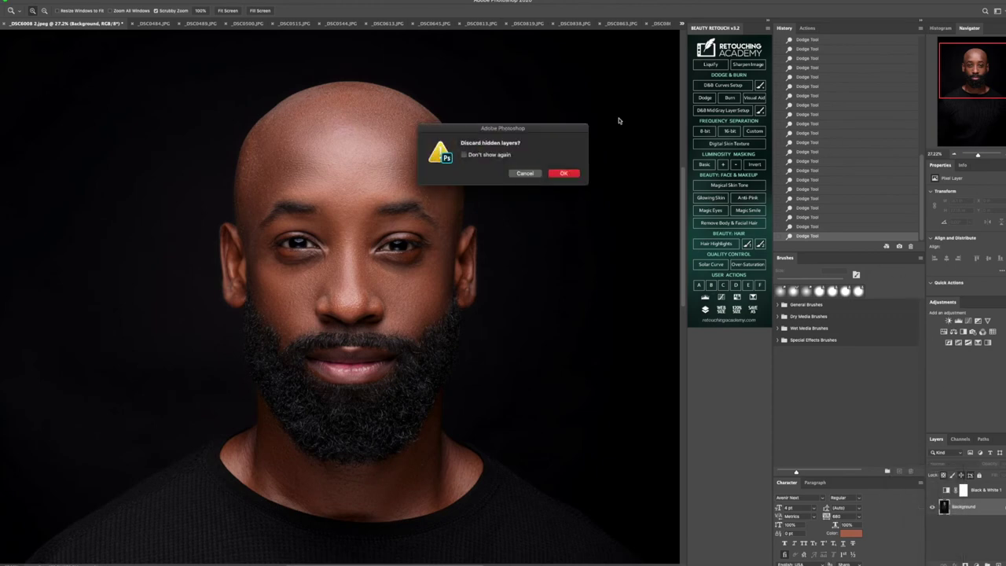
{"action": "left_click", "coordinate": [563, 174]}
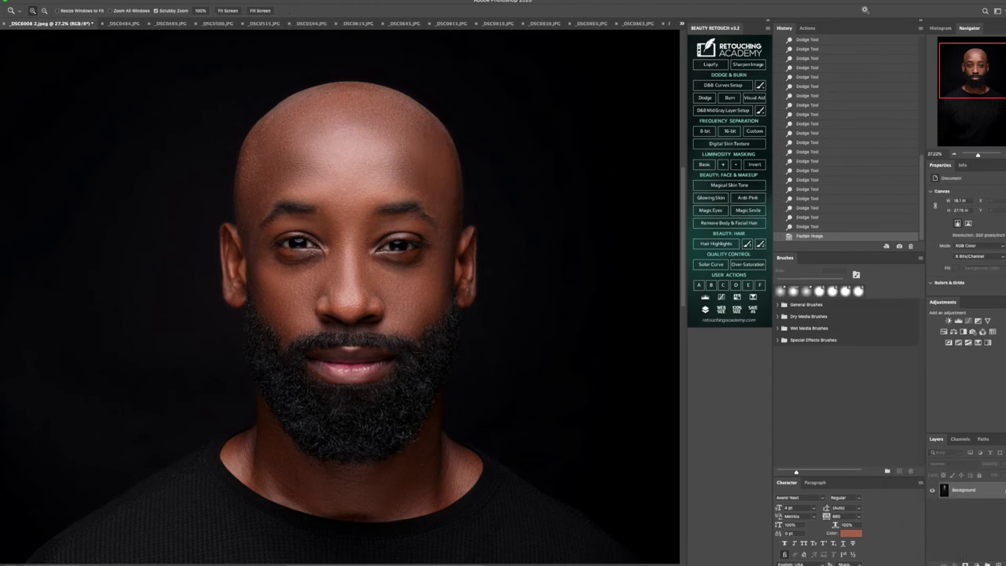
- Run the Skin Smoothing FS action from the PM Frequency Separation set on the flattened portrait
{"action": "left_click", "coordinate": [809, 29]}
{"action": "left_click", "coordinate": [801, 196]}
{"action": "left_click", "coordinate": [801, 221]}
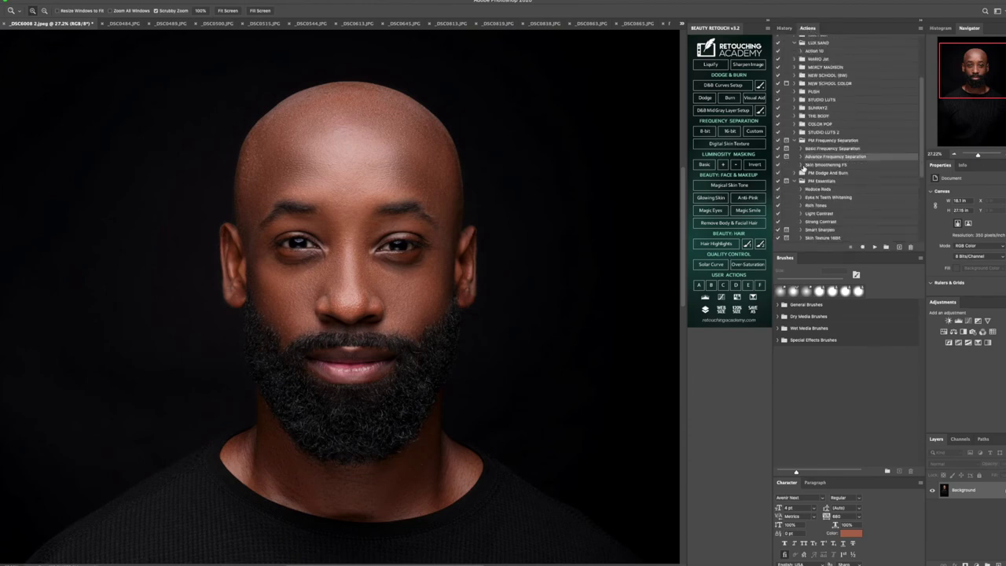
{"action": "left_click", "coordinate": [801, 165]}
{"action": "left_click", "coordinate": [825, 172]}
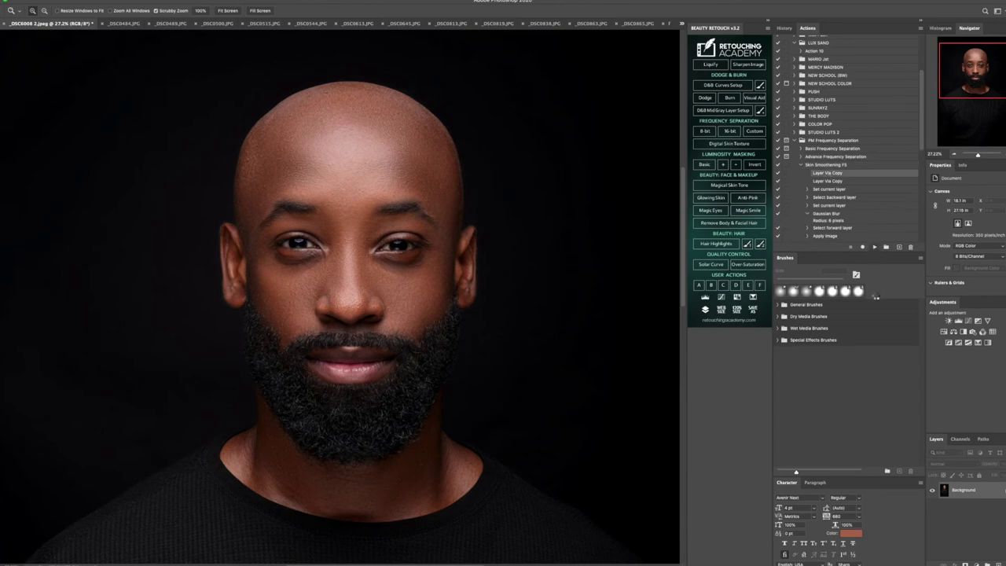
{"action": "left_click", "coordinate": [874, 247]}
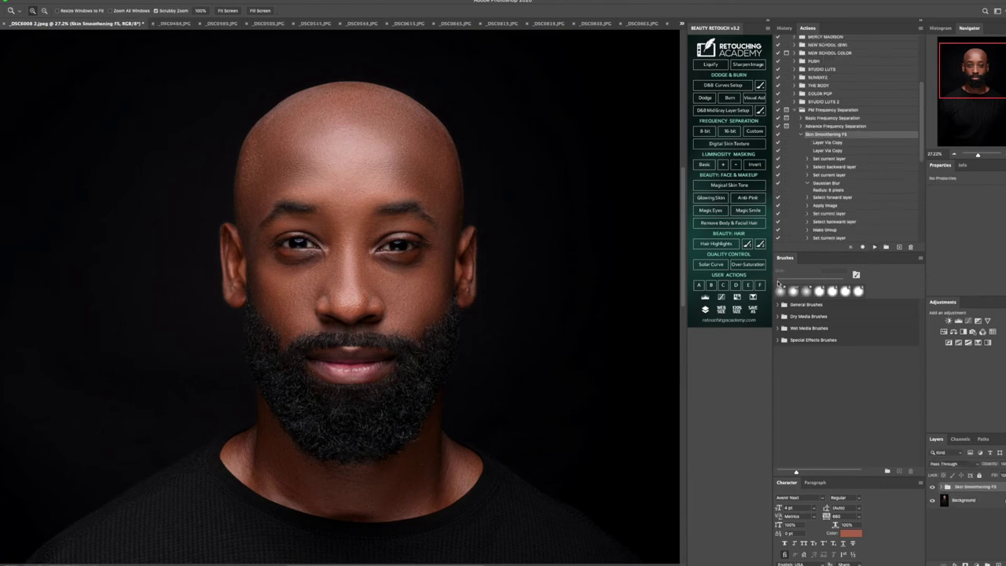
- Hide the High Layer and blend the skin tones on the Low Layer with the Mixer Brush, varying the brush size and ending at 150 px
{"action": "left_click", "coordinate": [941, 487]}
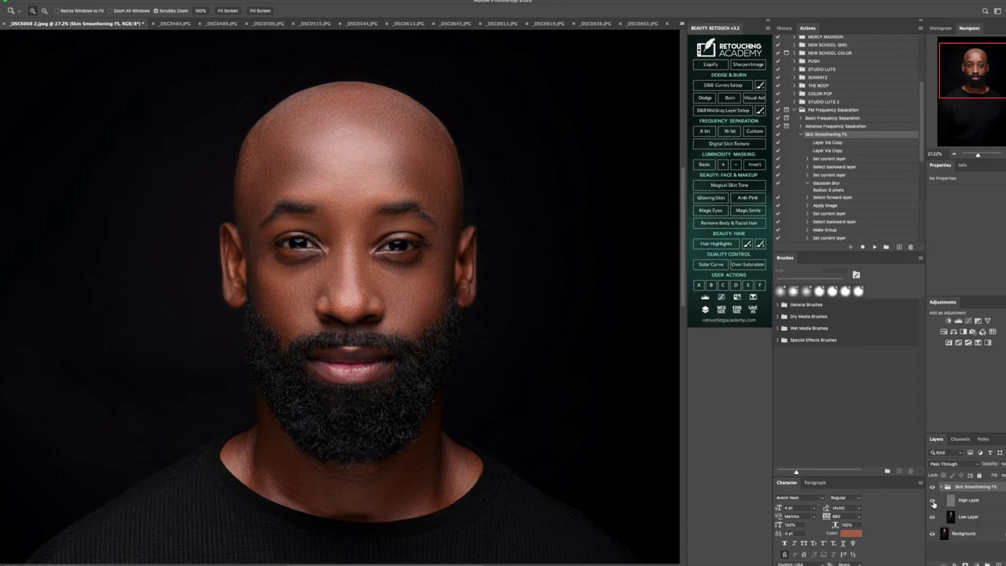
{"action": "left_click", "coordinate": [971, 519]}
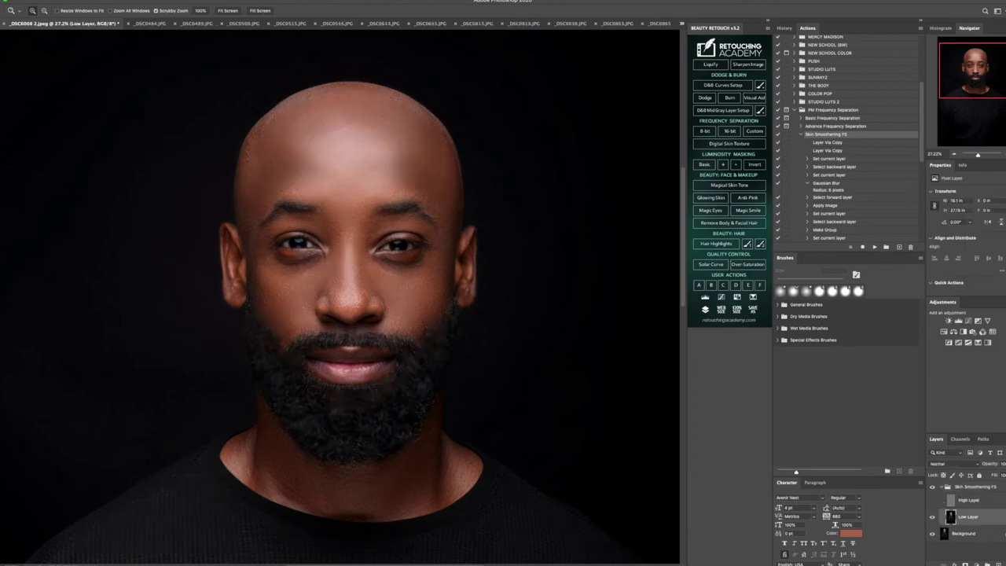
{"action": "key", "text": "b"}
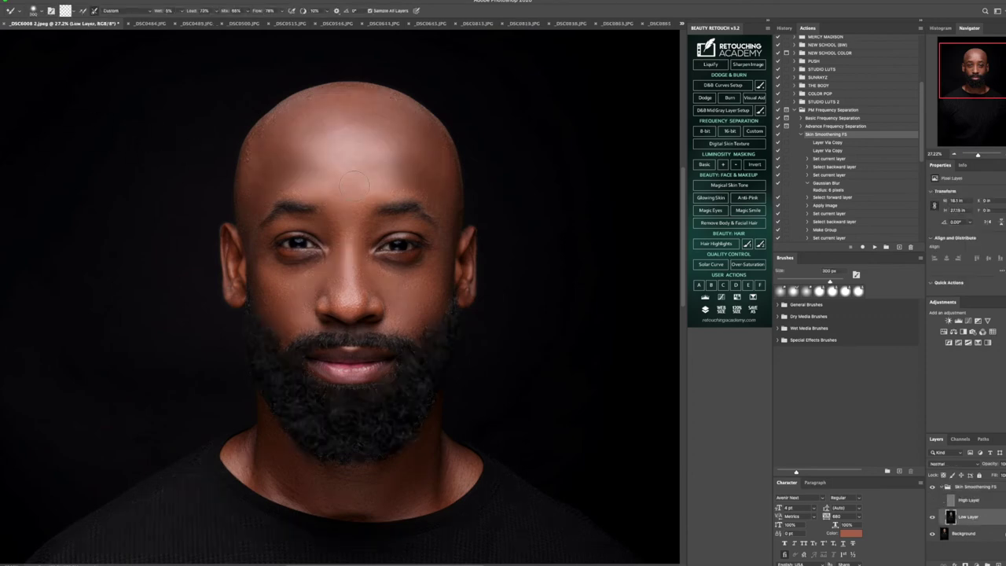
{"action": "key", "text": "bracketleft"}
{"action": "key", "text": "bracketleft"}
{"action": "key", "text": "bracketleft"}
{"action": "key", "text": "bracketright"}
{"action": "key", "text": "bracketleft"}
{"action": "key", "text": "bracketleft"}
{"action": "key", "text": "bracketright"}
{"action": "key", "text": "bracketright"}
{"action": "key", "text": "bracketright"}
{"action": "key", "text": "bracketright"}
{"action": "key", "text": "bracketright"}
{"action": "key", "text": "bracketright"}
{"action": "key", "text": "bracketleft"}
{"action": "key", "text": "bracketleft"}
{"action": "key", "text": "bracketleft"}
{"action": "key", "text": "bracketleft"}
{"action": "key", "text": "bracketleft"}
{"action": "key", "text": "bracketright"}
{"action": "key", "text": "bracketleft"}
{"action": "key", "text": "bracketleft"}
- Flatten the skin smoothing group with the High Layer visible into the Background layer
{"action": "right_click", "coordinate": [983, 537]}
{"action": "left_click", "coordinate": [753, 413]}
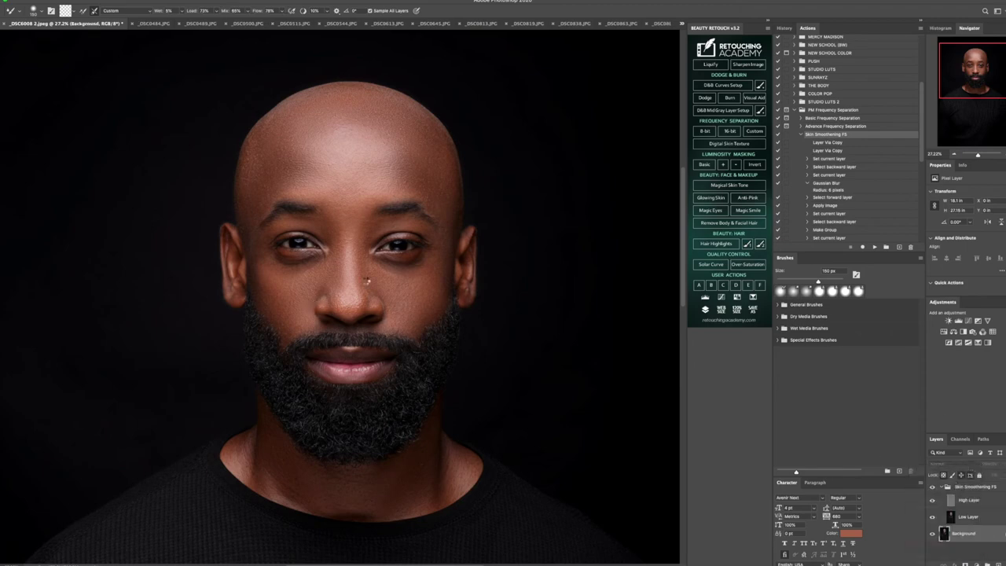
- Run the Even Skin Tones action from the PM Essentials set, accepting its default Gradient Map settings
{"action": "left_click", "coordinate": [801, 135]}
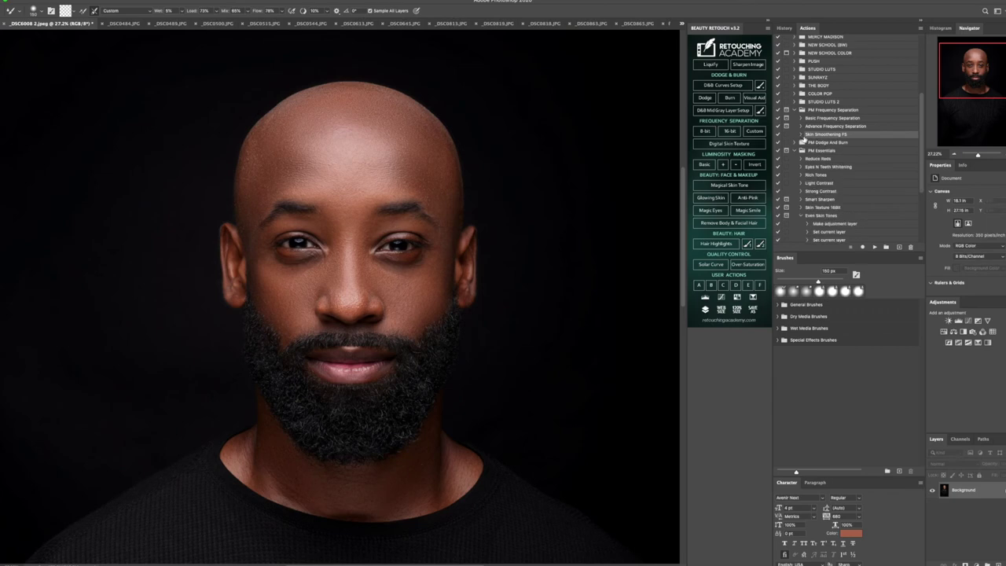
{"action": "left_click", "coordinate": [795, 150]}
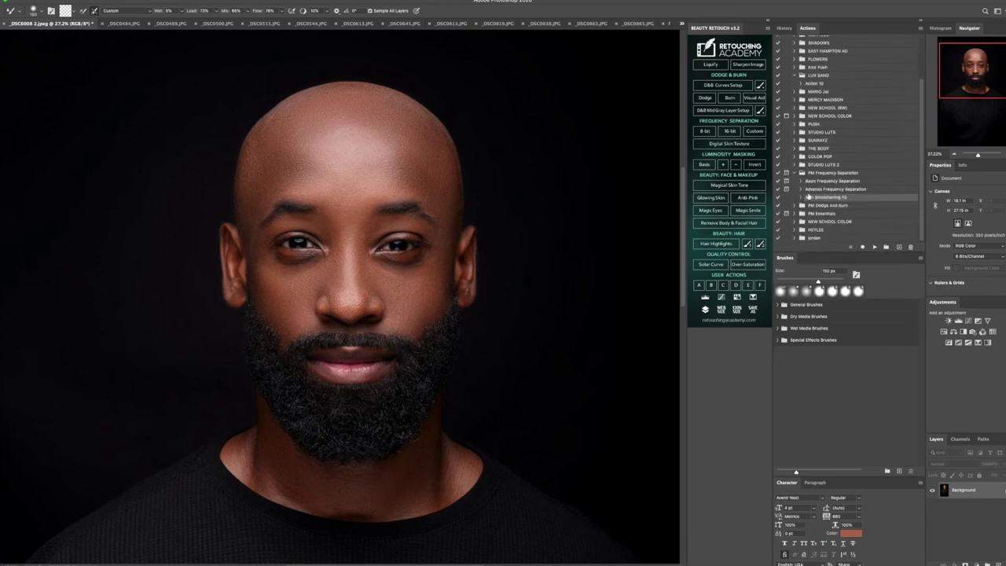
{"action": "left_click", "coordinate": [796, 175]}
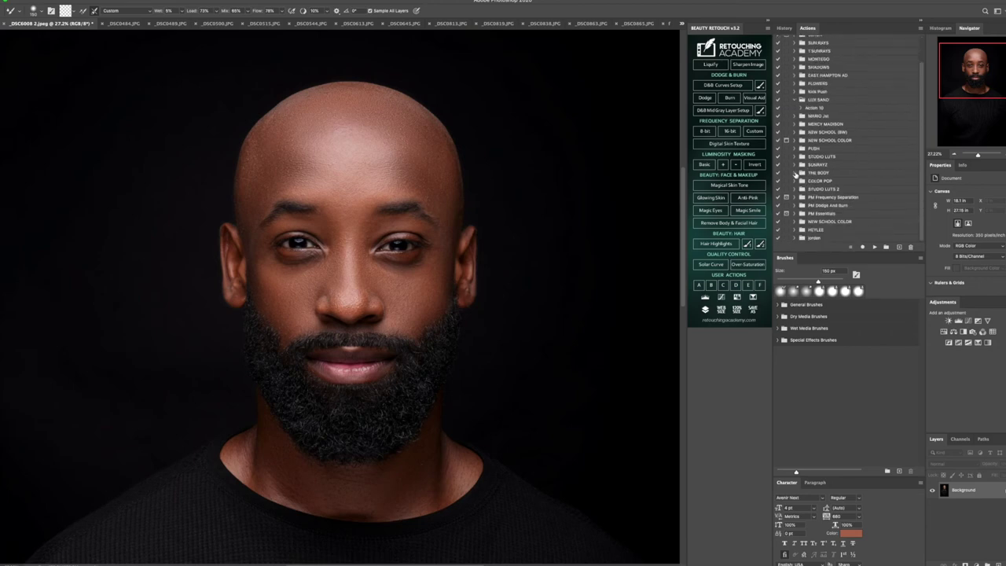
{"action": "left_click", "coordinate": [794, 218]}
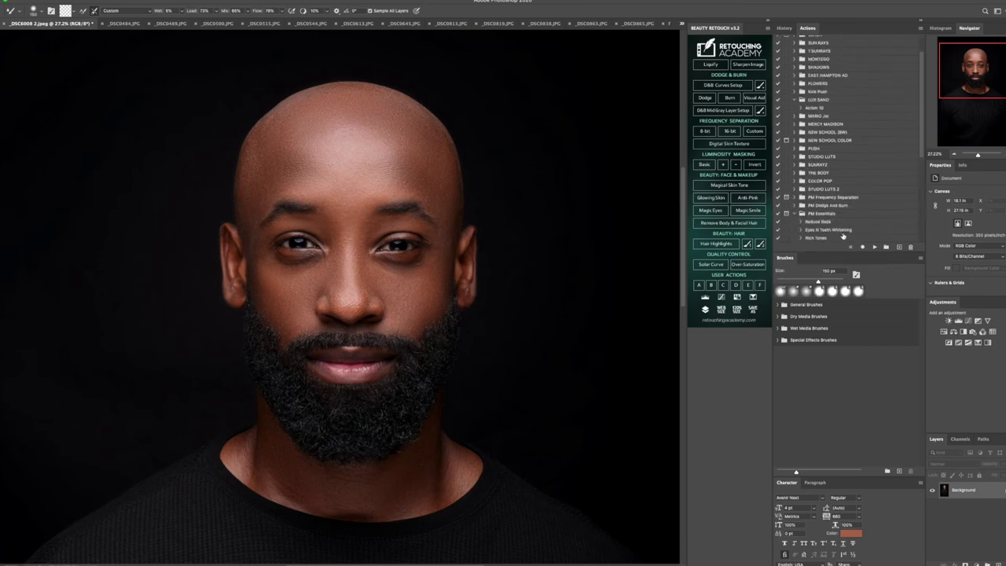
{"action": "scroll", "coordinate": [844, 235], "scroll_direction": "down", "scroll_amount": 5}
{"action": "left_click", "coordinate": [829, 163]}
{"action": "left_click", "coordinate": [871, 247]}
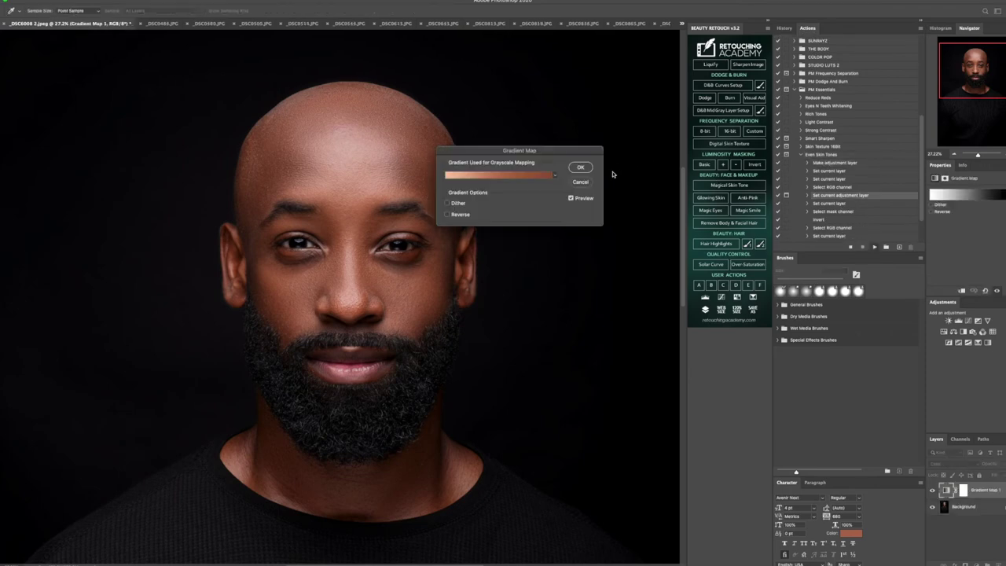
{"action": "left_click", "coordinate": [582, 168]}
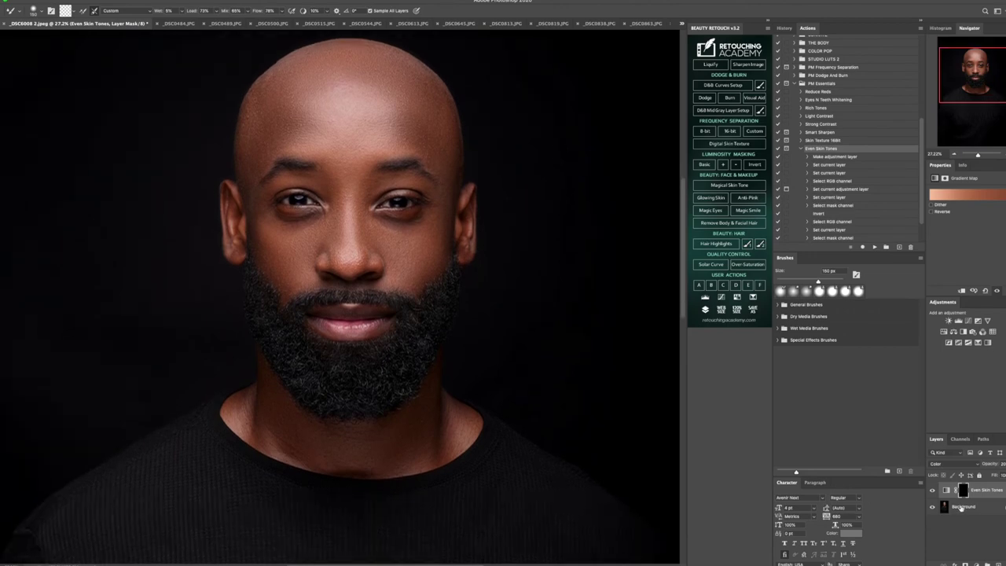
- Blend uneven tones on the Background layer beneath Even Skin Tones with the Mixer Brush, varying the size and ending at 150 px
{"action": "left_click", "coordinate": [960, 508]}
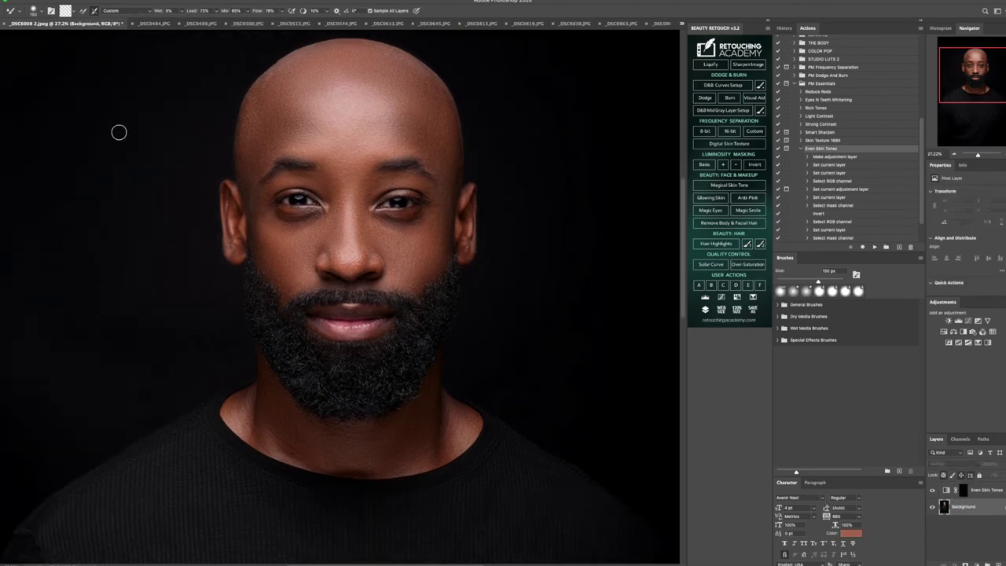
{"action": "key", "text": "bracketright"}
{"action": "key", "text": "bracketleft"}
{"action": "key", "text": "bracketright"}
{"action": "key", "text": "bracketleft"}
{"action": "key", "text": "bracketleft"}
{"action": "key", "text": "bracketleft"}
{"action": "key", "text": "bracketleft"}
{"action": "key", "text": "bracketright"}
{"action": "key", "text": "bracketright"}
{"action": "key", "text": "bracketright"}
{"action": "key", "text": "bracketright"}
{"action": "key", "text": "bracketleft"}
{"action": "key", "text": "bracketleft"}
{"action": "key", "text": "bracketleft"}
- Flatten the Even Skin Tones layer and the Background into a single layer
{"action": "right_click", "coordinate": [964, 511]}
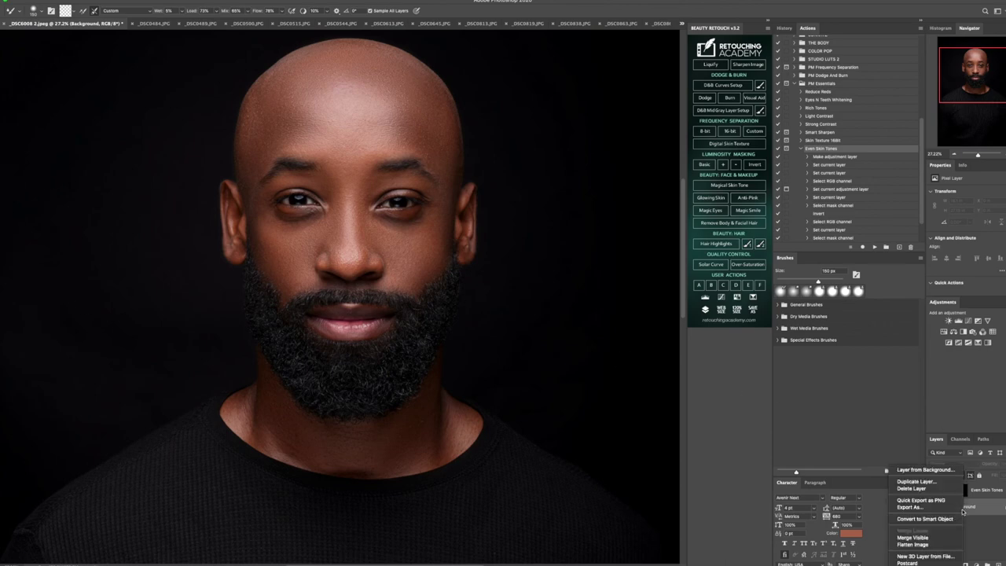
{"action": "left_click", "coordinate": [936, 545]}
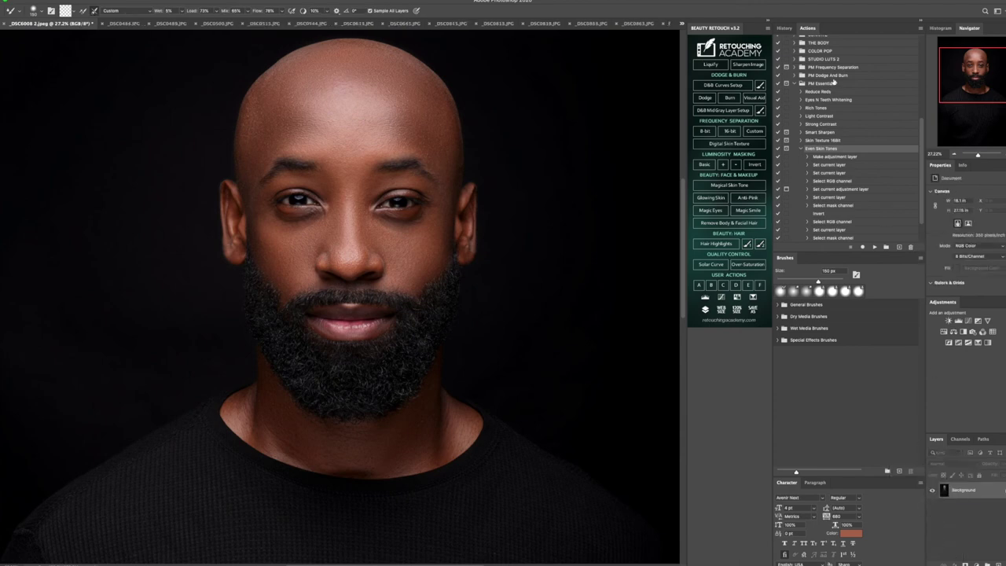
- Run Action 10 from the LUX SAND action set on the retouched portrait
{"action": "left_click", "coordinate": [801, 84]}
{"action": "scroll", "coordinate": [800, 88], "scroll_direction": "up", "scroll_amount": 2}
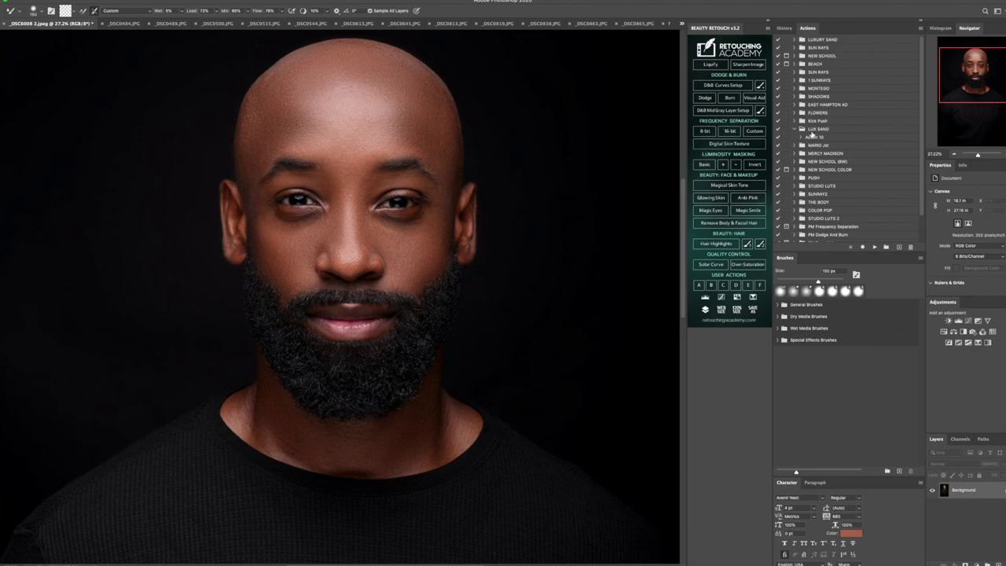
{"action": "left_click", "coordinate": [814, 137]}
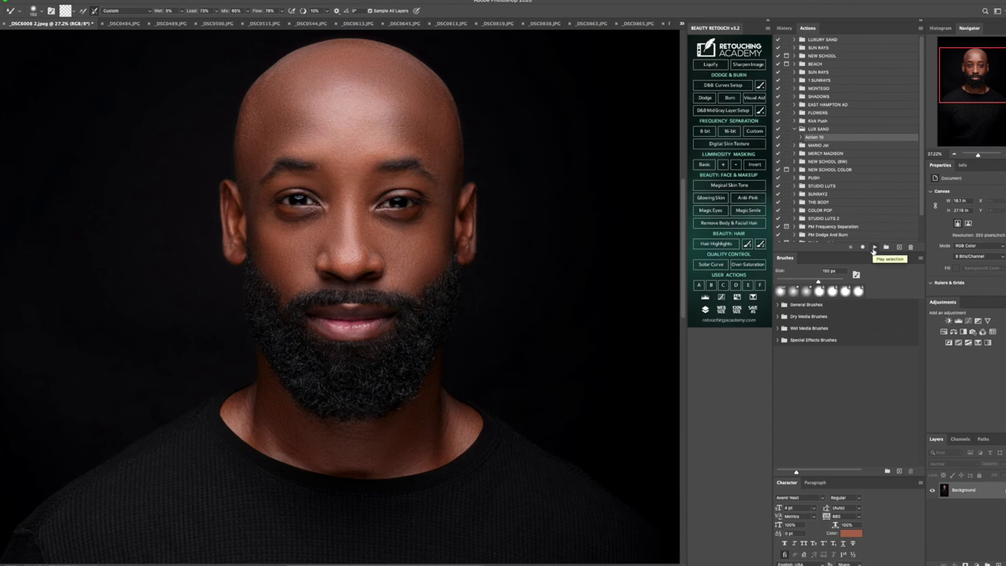
{"action": "left_click", "coordinate": [873, 249]}
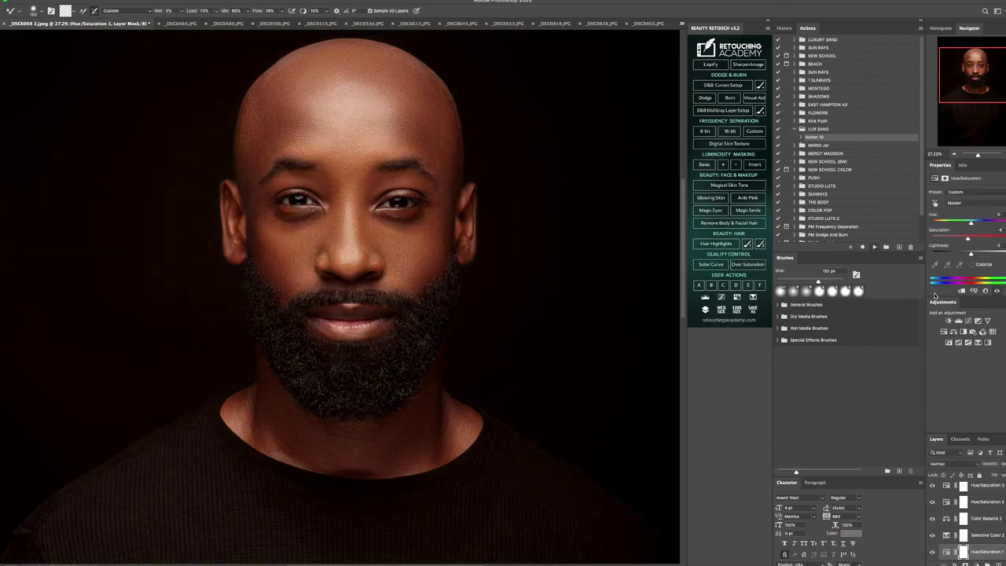
- Add a Color Balance adjustment layer and shift its midtones toward cyan and blue to cool the warm grade
{"action": "left_click", "coordinate": [953, 332]}
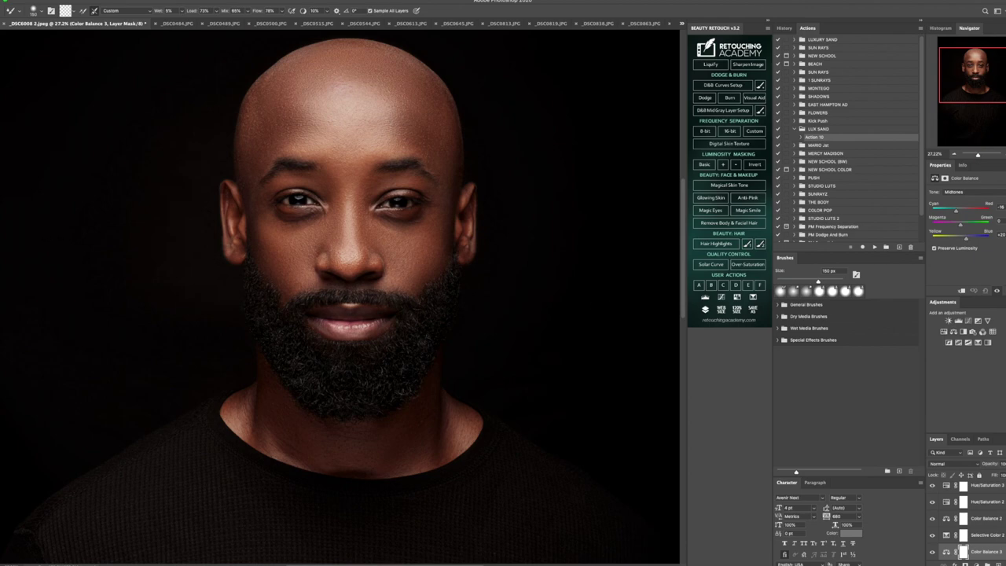
{"action": "key", "text": "z"}
{"action": "key", "text": "ctrl+0"}
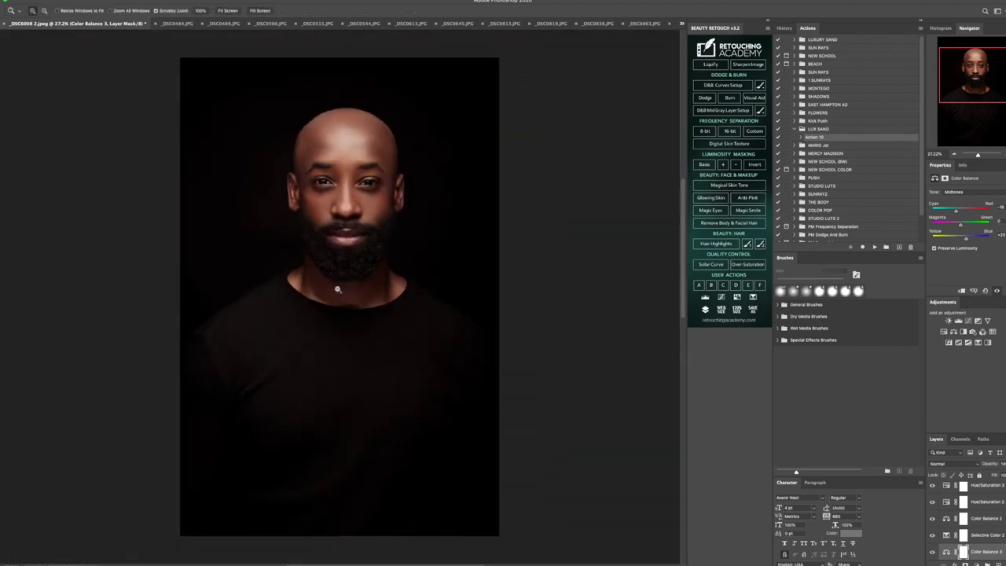
{"action": "left_click", "coordinate": [337, 289]}
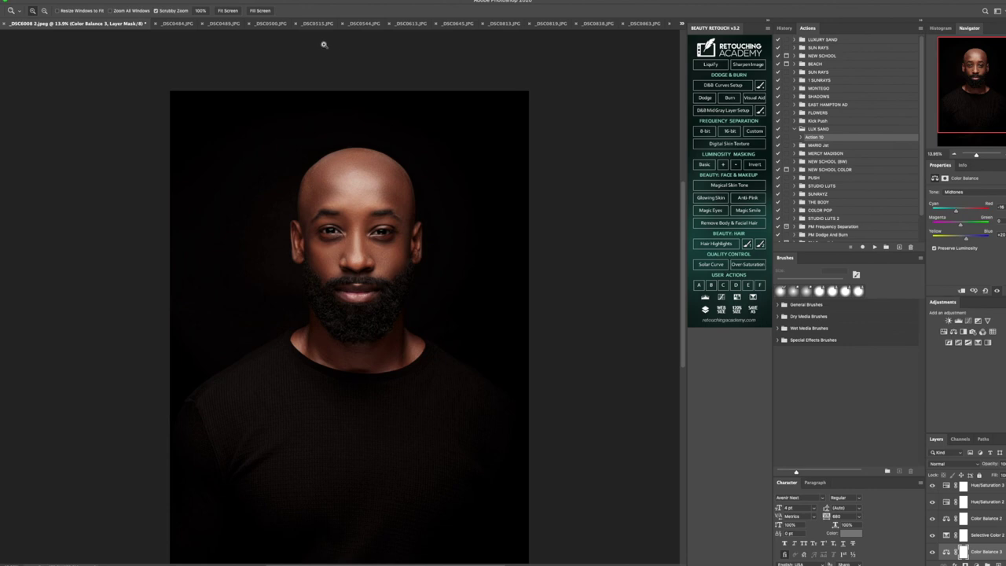
{"action": "left_click_drag", "start_coordinate": [369, 100], "coordinate": [395, 147]}
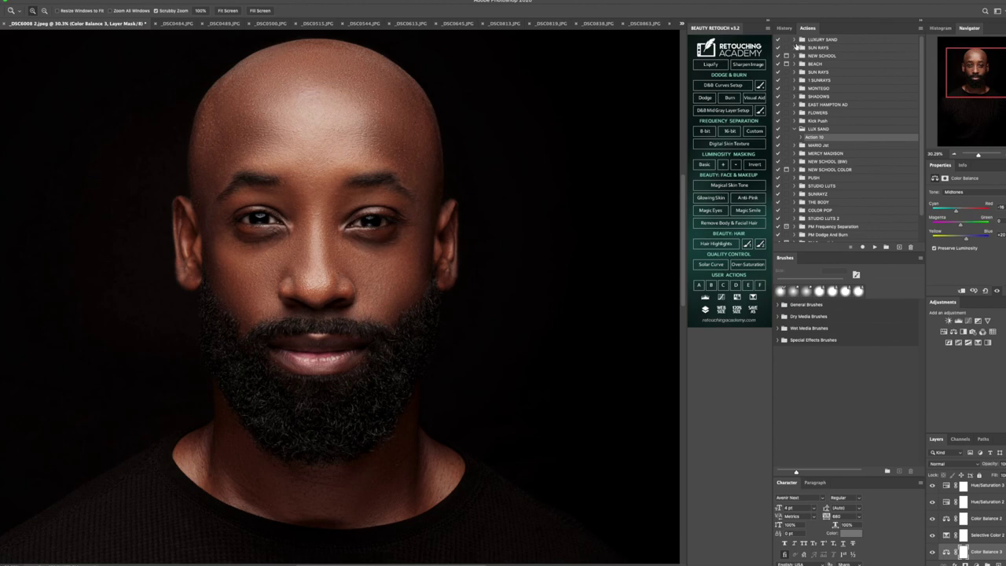
- Compare the graded face with the originally opened image in the history, returning to the latest Color Balance state
{"action": "left_click", "coordinate": [784, 29]}
{"action": "scroll", "coordinate": [818, 61], "scroll_direction": "up", "scroll_amount": 5}
{"action": "scroll", "coordinate": [815, 55], "scroll_direction": "up", "scroll_amount": 1}
{"action": "left_click", "coordinate": [813, 44]}
{"action": "scroll", "coordinate": [817, 118], "scroll_direction": "down", "scroll_amount": 5}
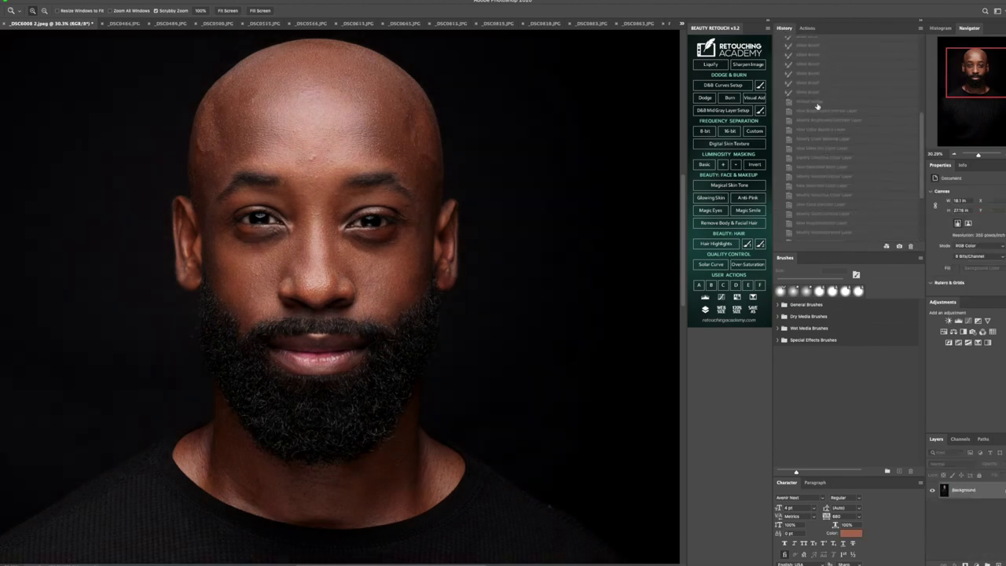
{"action": "left_click", "coordinate": [812, 236]}
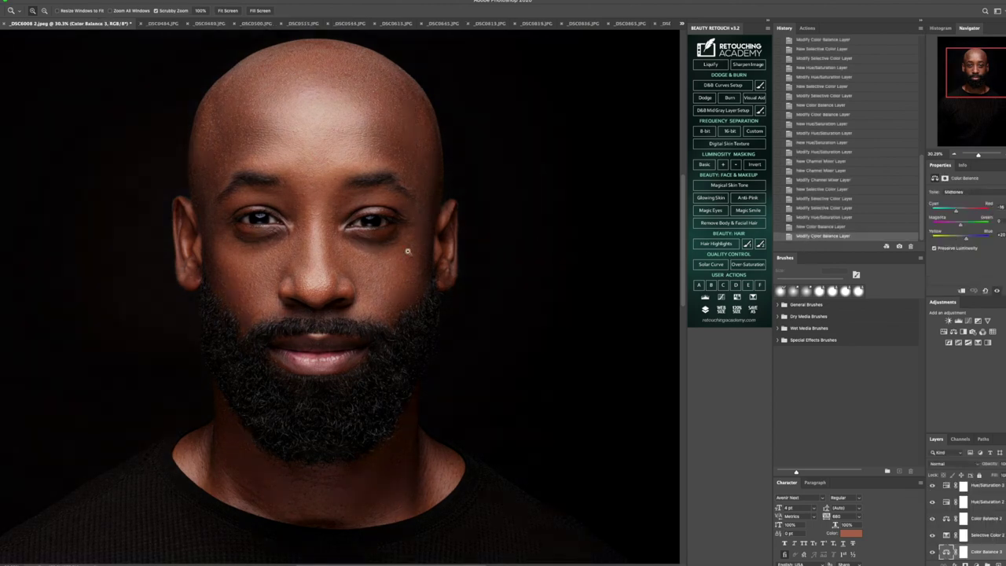
- Crop the portrait tighter on all sides, keeping the head and upper body centred in the frame
{"action": "left_click", "coordinate": [227, 10]}
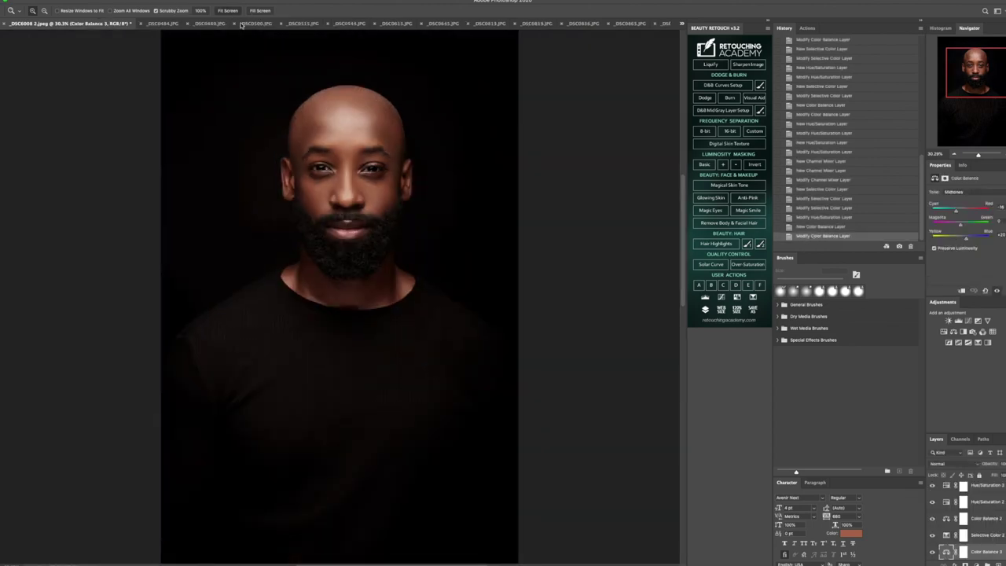
{"action": "left_click", "coordinate": [321, 168]}
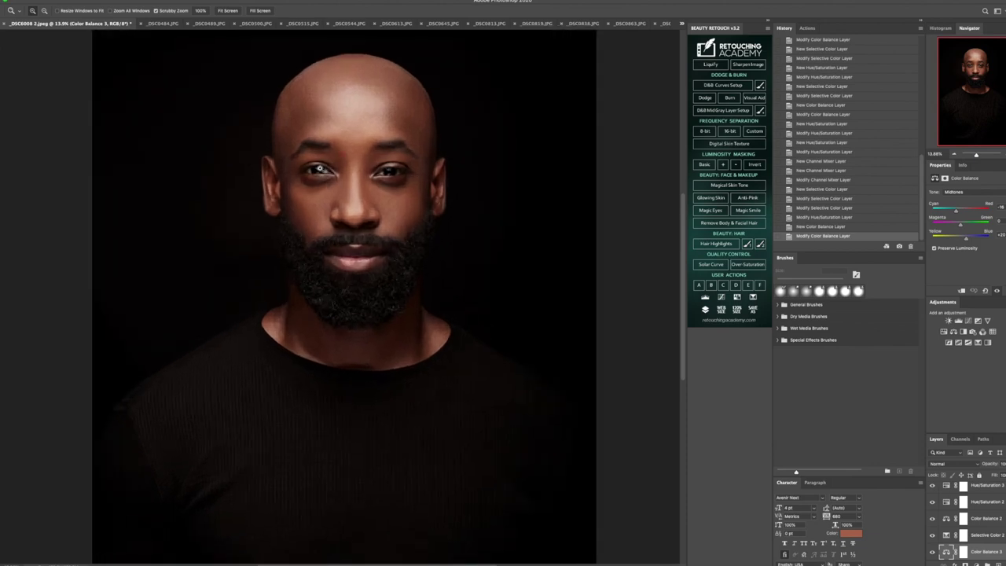
{"action": "left_click", "coordinate": [375, 157]}
{"action": "left_click", "coordinate": [375, 157], "text": "alt"}
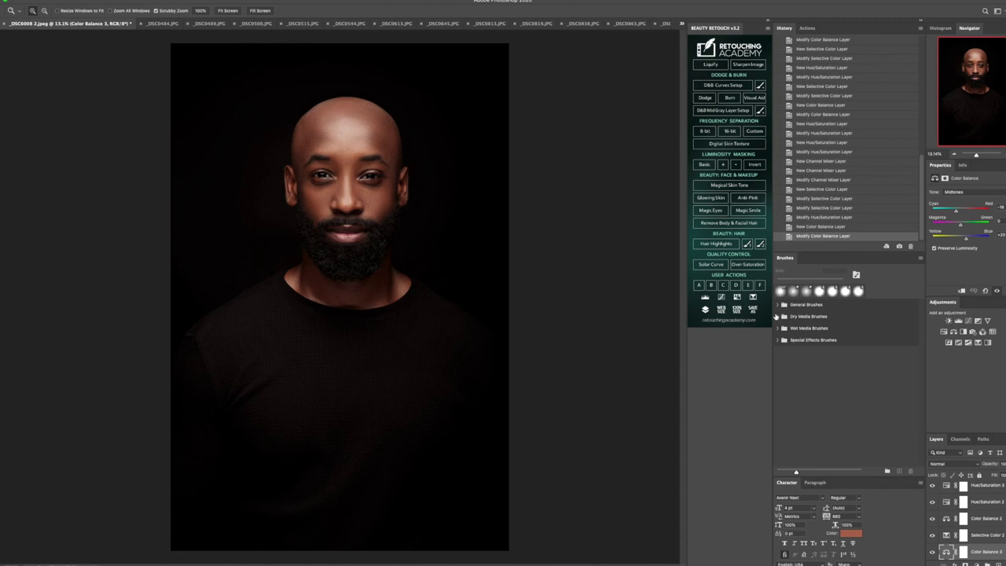
{"action": "key", "text": "c"}
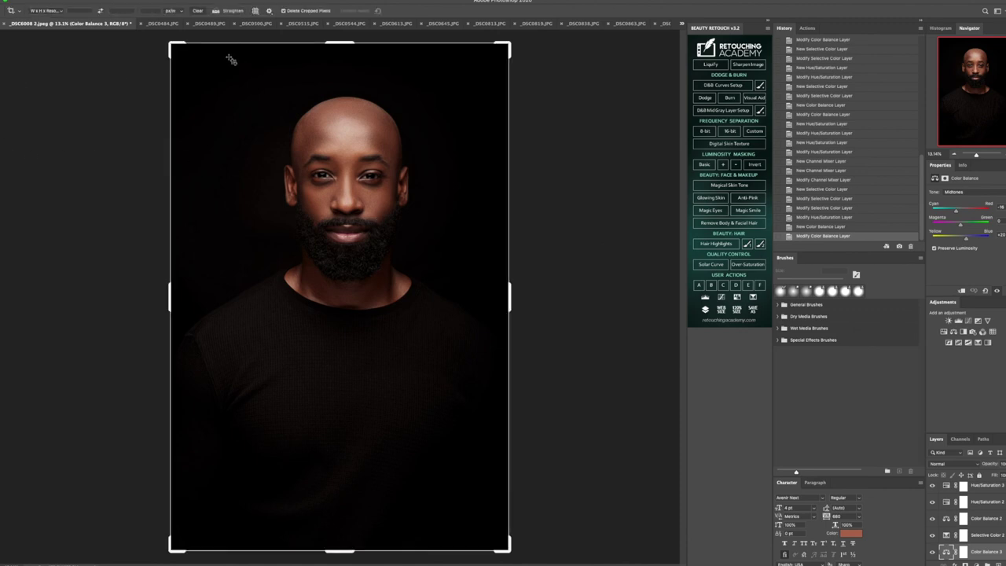
{"action": "left_click_drag", "start_coordinate": [168, 41], "coordinate": [174, 61]}
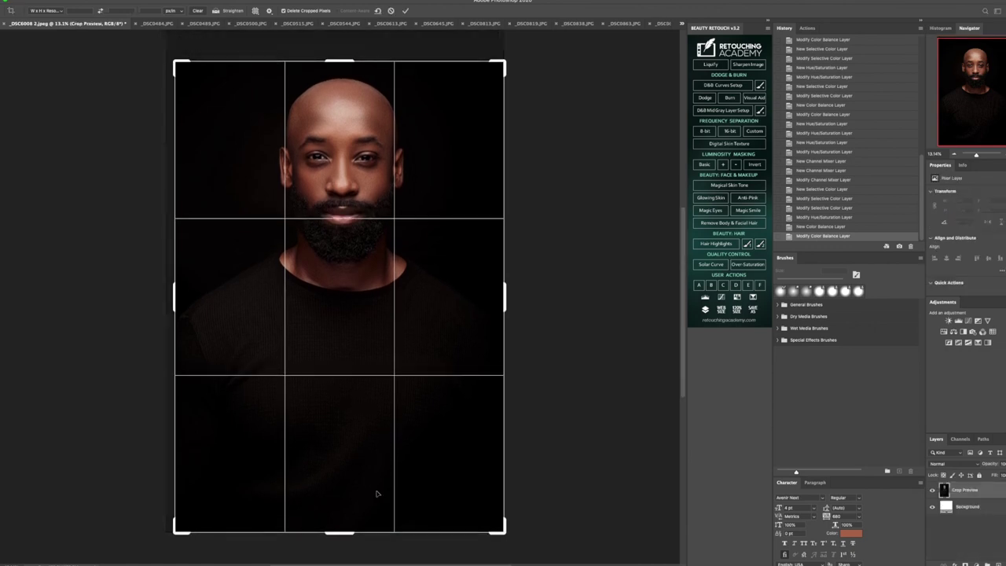
{"action": "left_click_drag", "start_coordinate": [347, 533], "coordinate": [357, 448]}
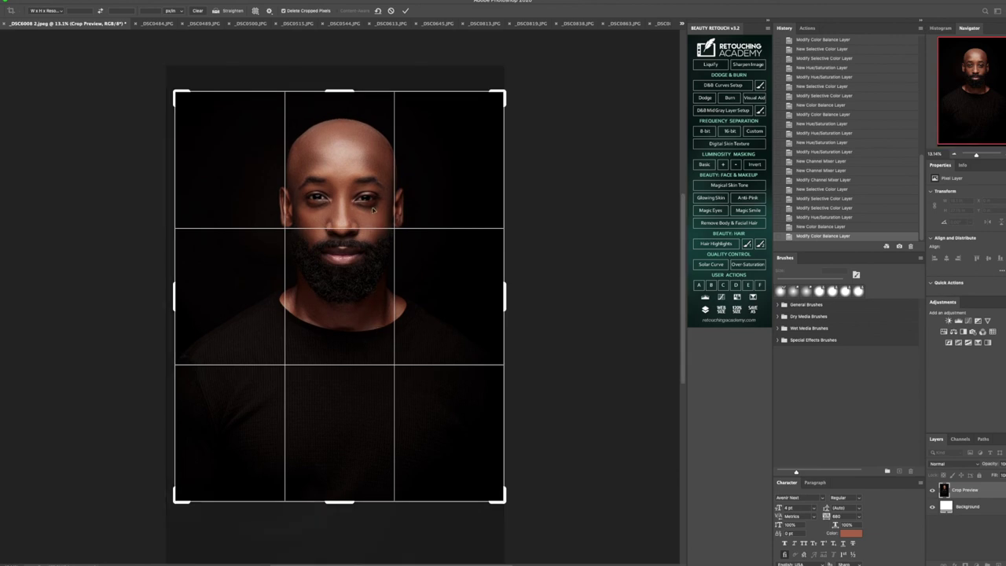
{"action": "left_click_drag", "start_coordinate": [297, 209], "coordinate": [308, 210]}
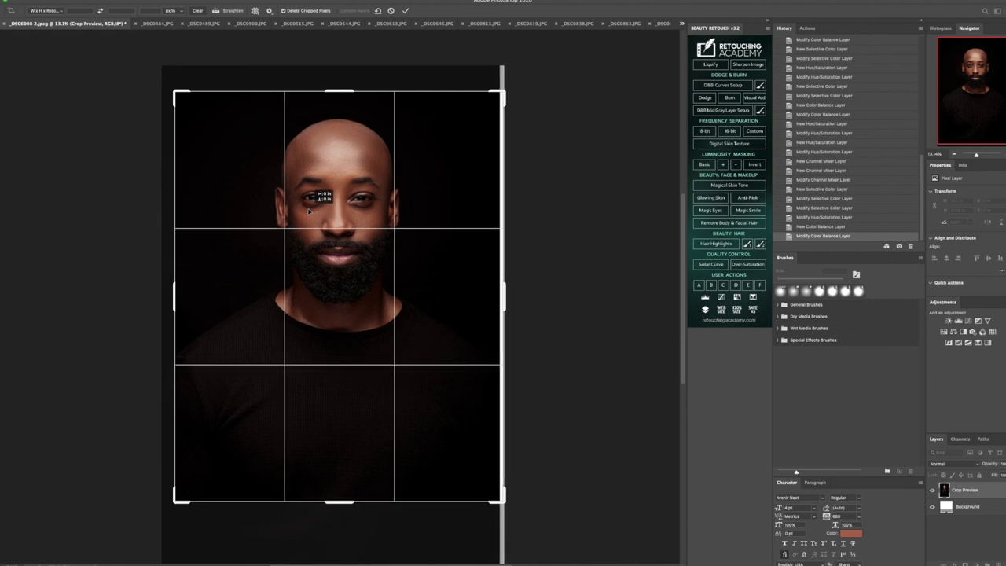
{"action": "left_click_drag", "start_coordinate": [507, 289], "coordinate": [514, 280]}
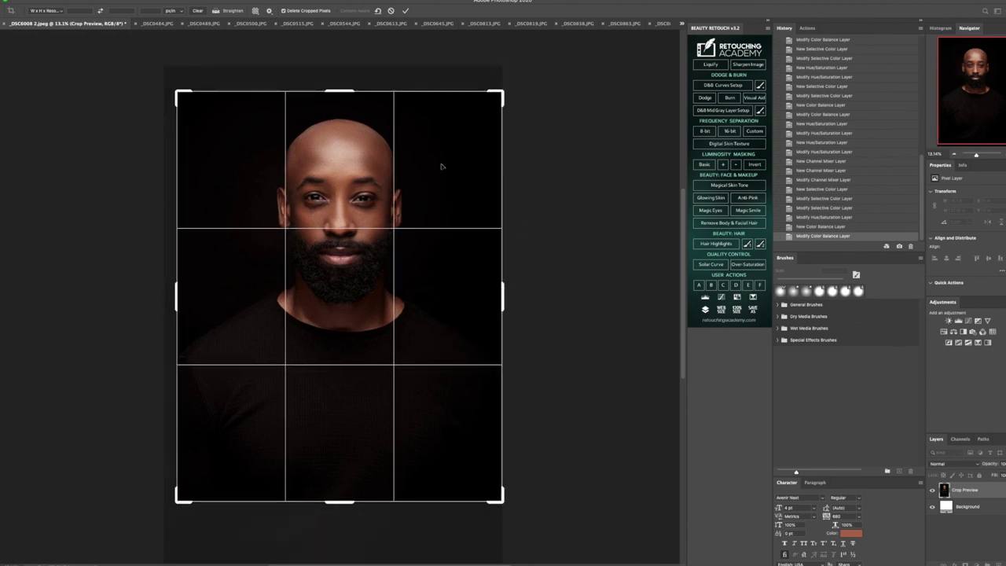
{"action": "left_click_drag", "start_coordinate": [177, 306], "coordinate": [187, 299]}
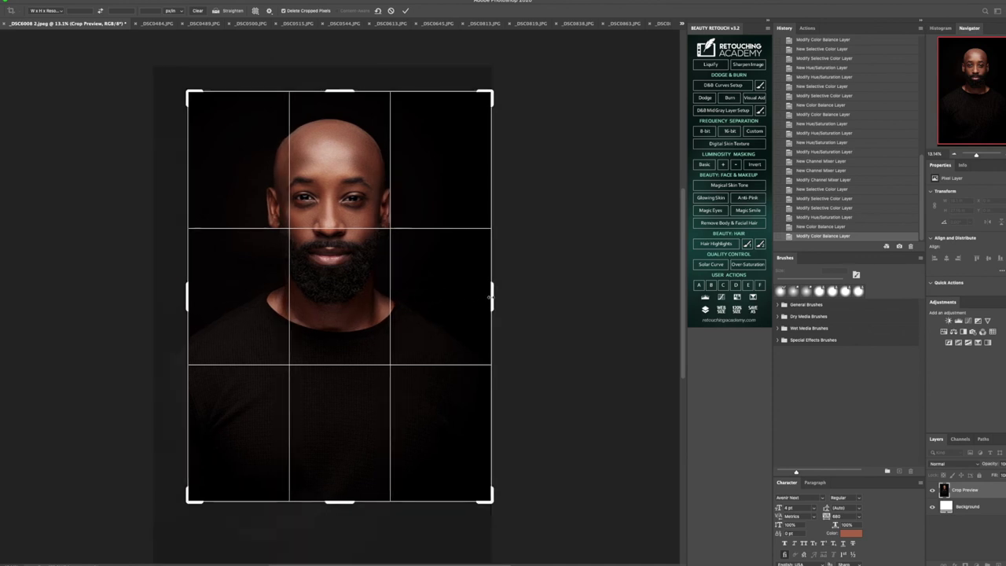
{"action": "left_click_drag", "start_coordinate": [491, 298], "coordinate": [443, 300]}
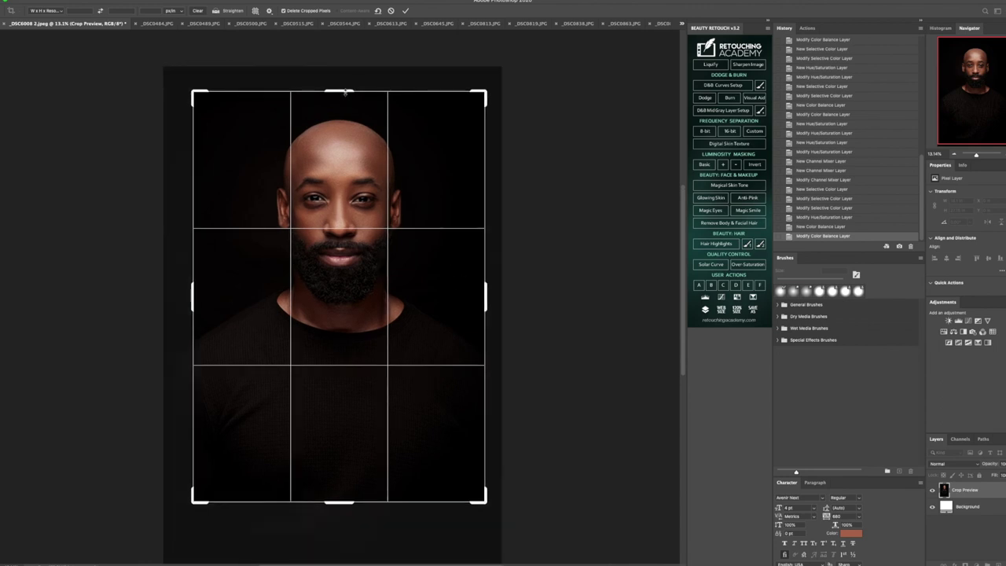
{"action": "key", "text": "v"}
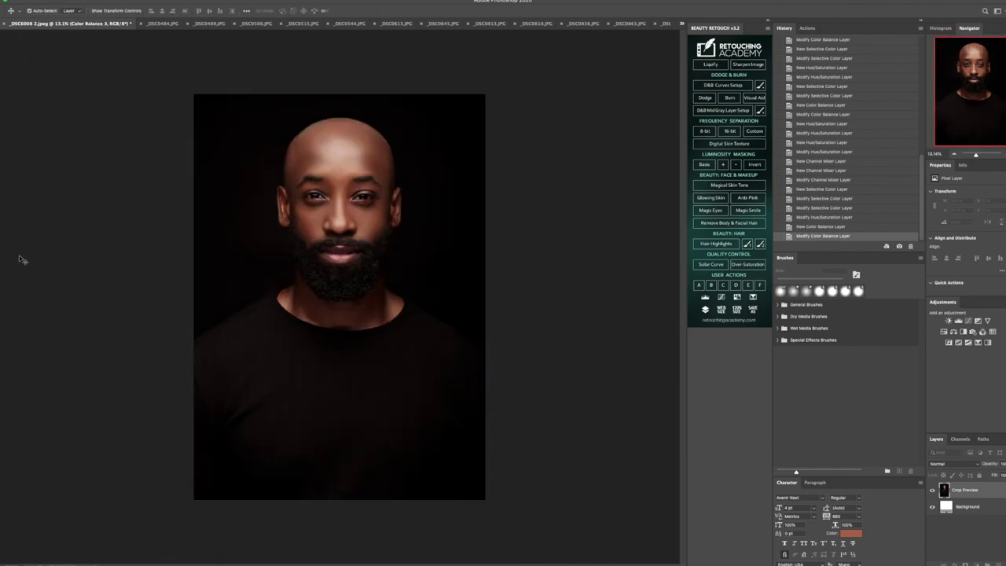
- Compare the cropped final portrait with the originally opened image up close, returning to the Crop history state
{"action": "key", "text": "z"}
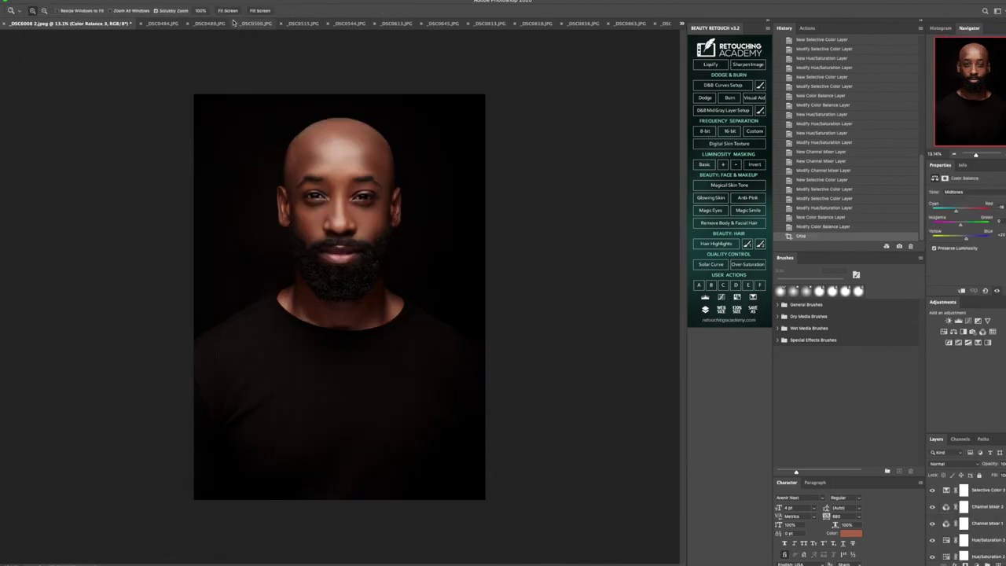
{"action": "left_click", "coordinate": [227, 11]}
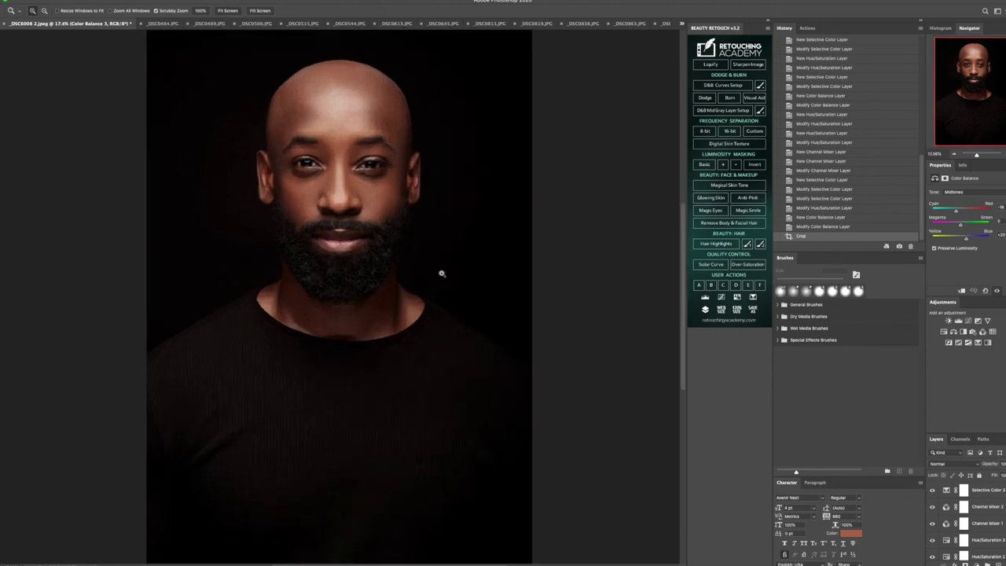
{"action": "left_click_drag", "start_coordinate": [343, 122], "coordinate": [363, 121]}
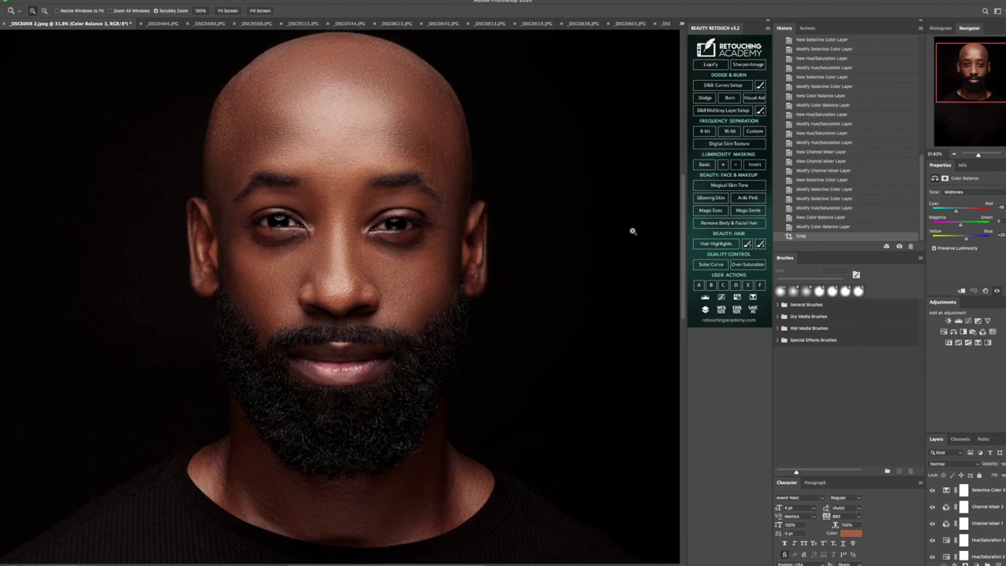
{"action": "scroll", "coordinate": [814, 79], "scroll_direction": "up", "scroll_amount": 10}
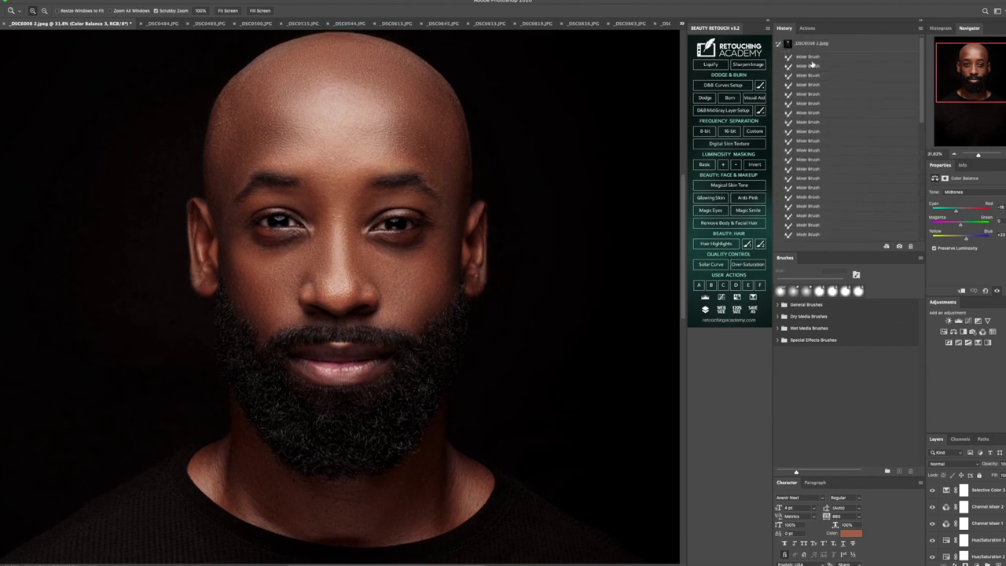
{"action": "left_click", "coordinate": [815, 45]}
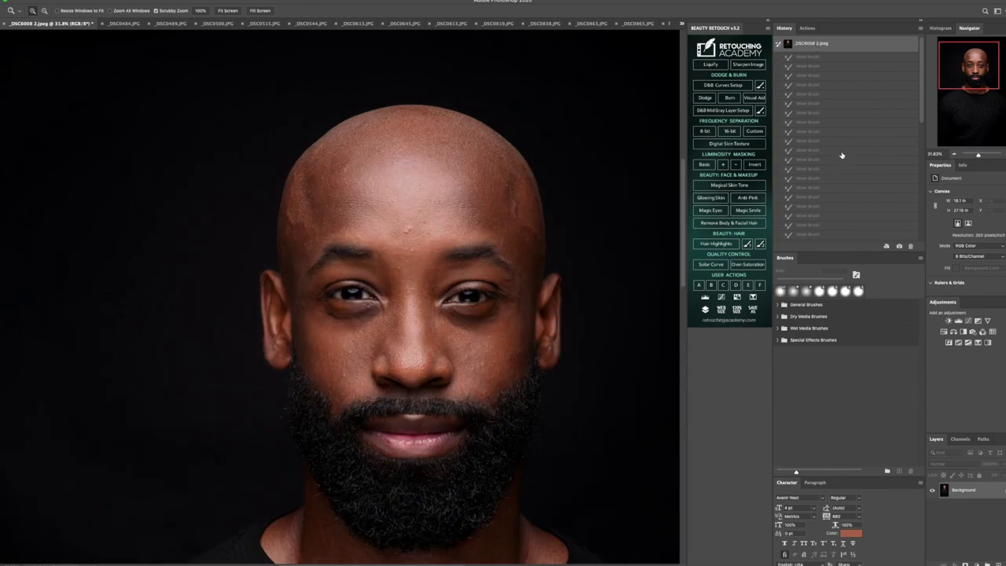
{"action": "scroll", "coordinate": [840, 165], "scroll_direction": "down", "scroll_amount": 10}
{"action": "left_click", "coordinate": [837, 239]}
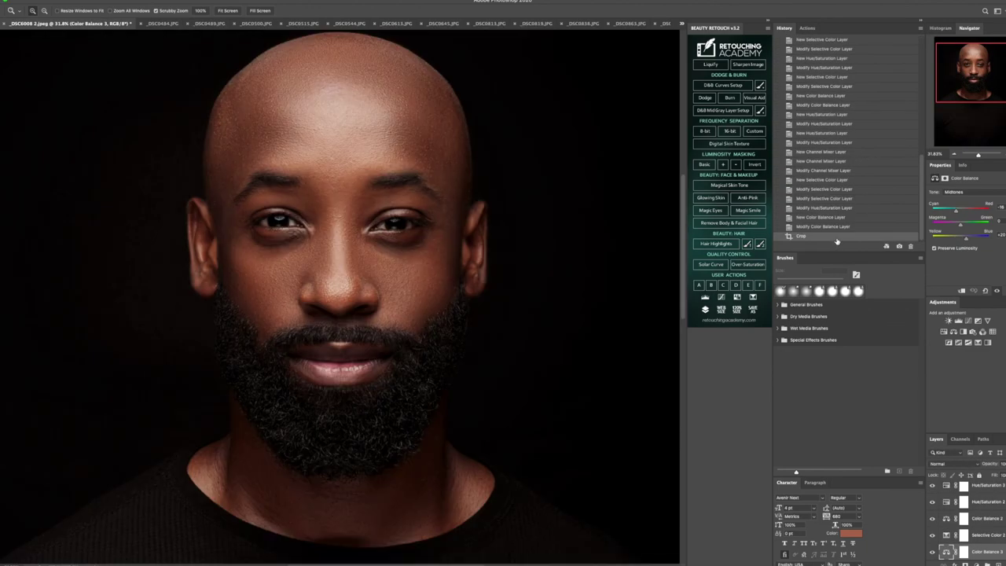